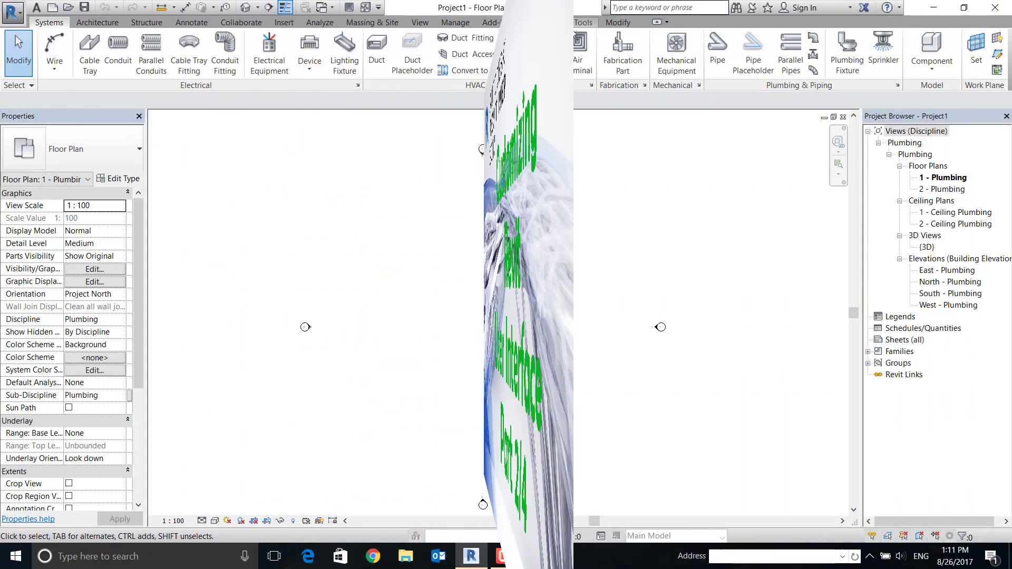
From the Modify tab, start the Pipe tool with the PI shortcut (150 mm at 2750 mm offset)
click(613, 26)
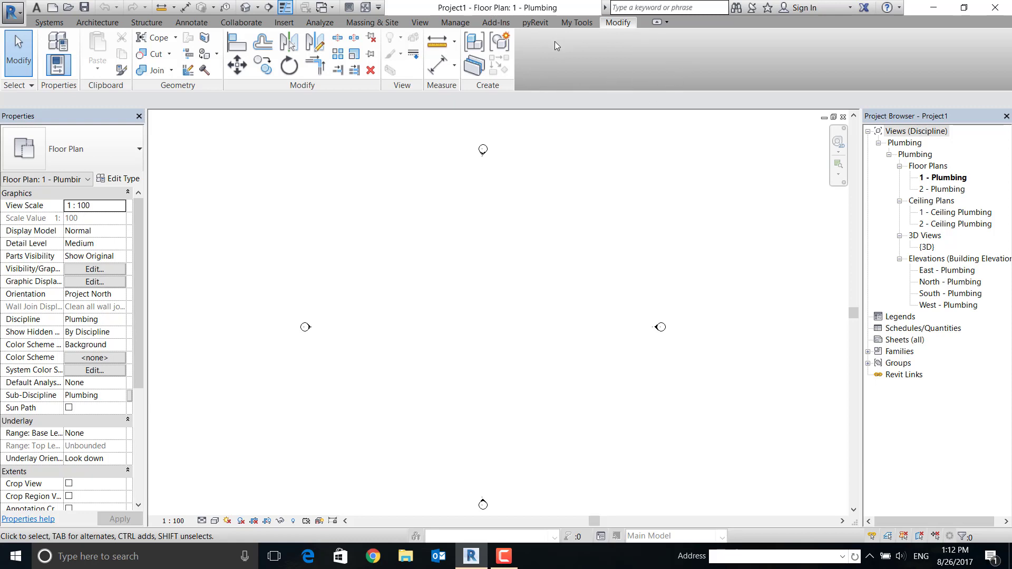
key(p)
key(i)
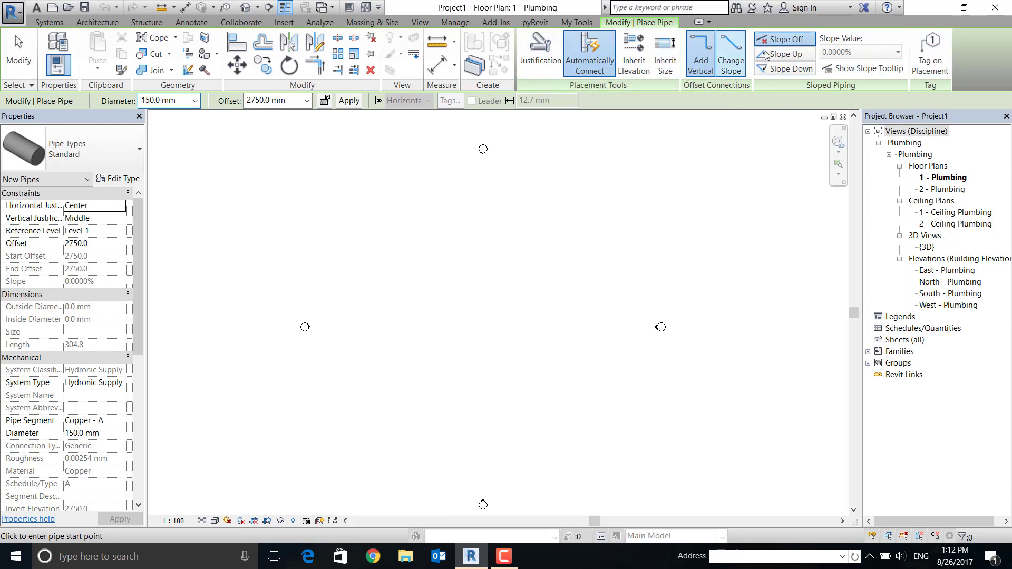
Set Add Vertical for offset connections, draw a horizontal 150 mm pipe, then exit the tool
click(710, 51)
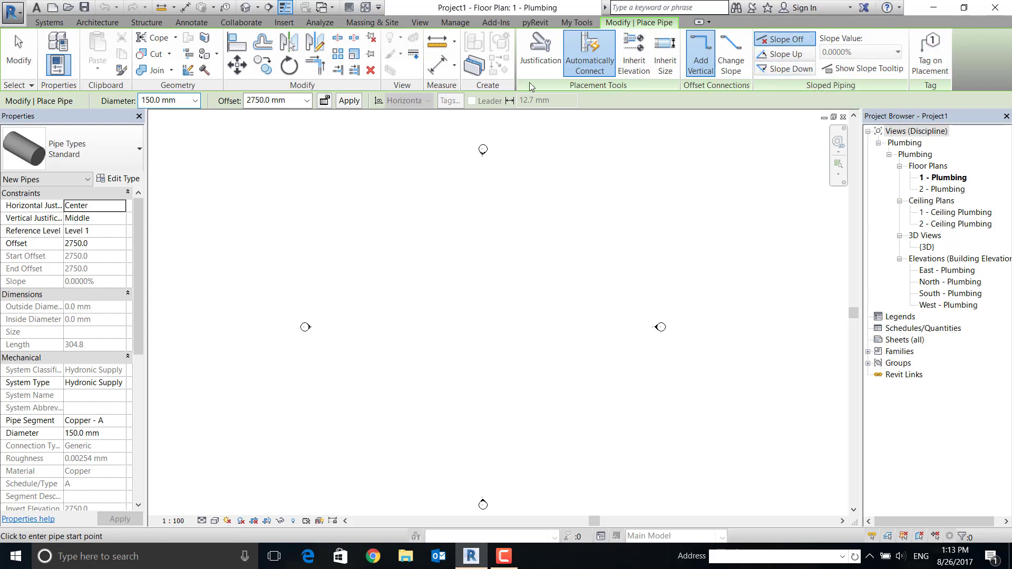
click(379, 291)
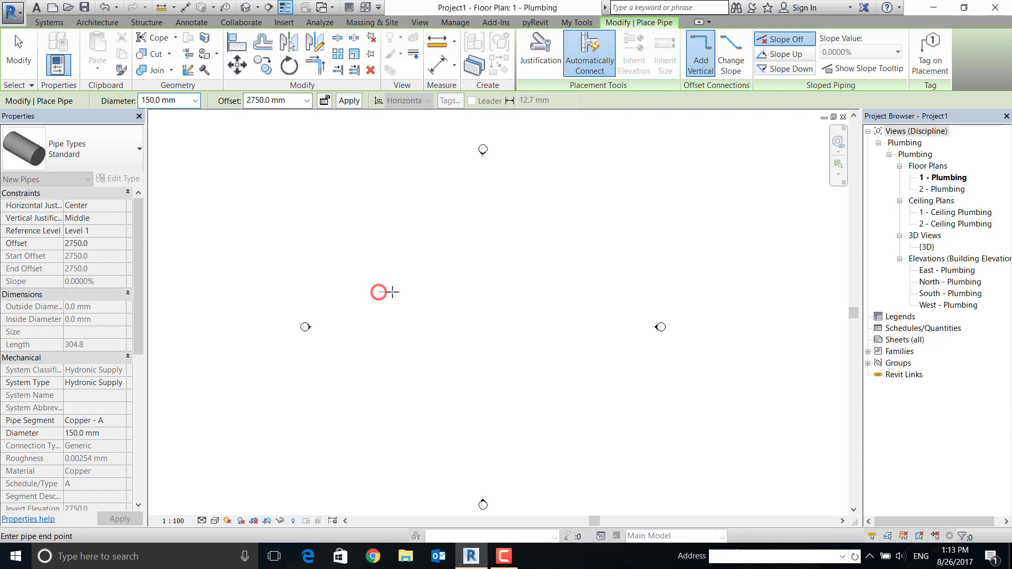
click(589, 287)
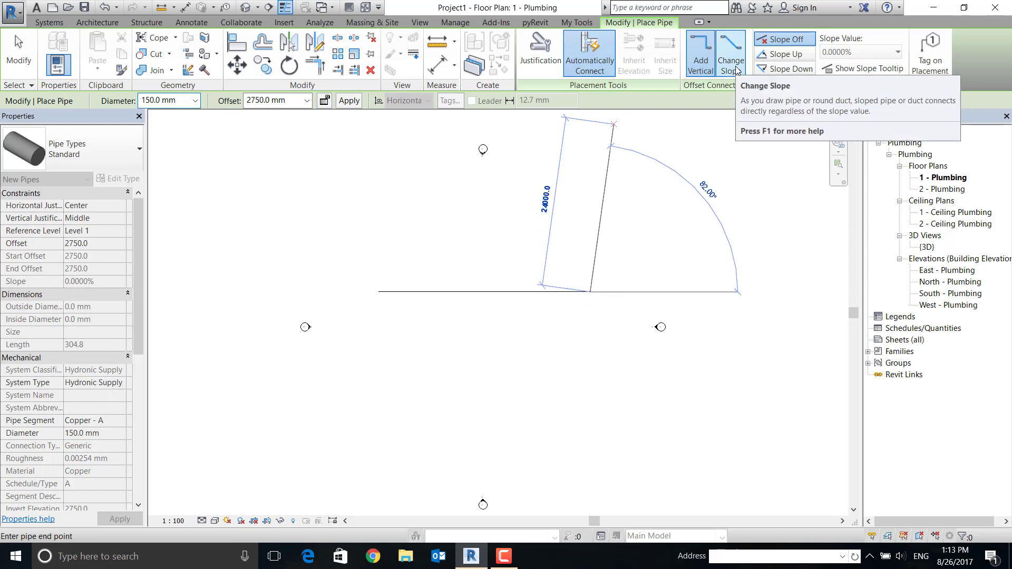
key(Escape)
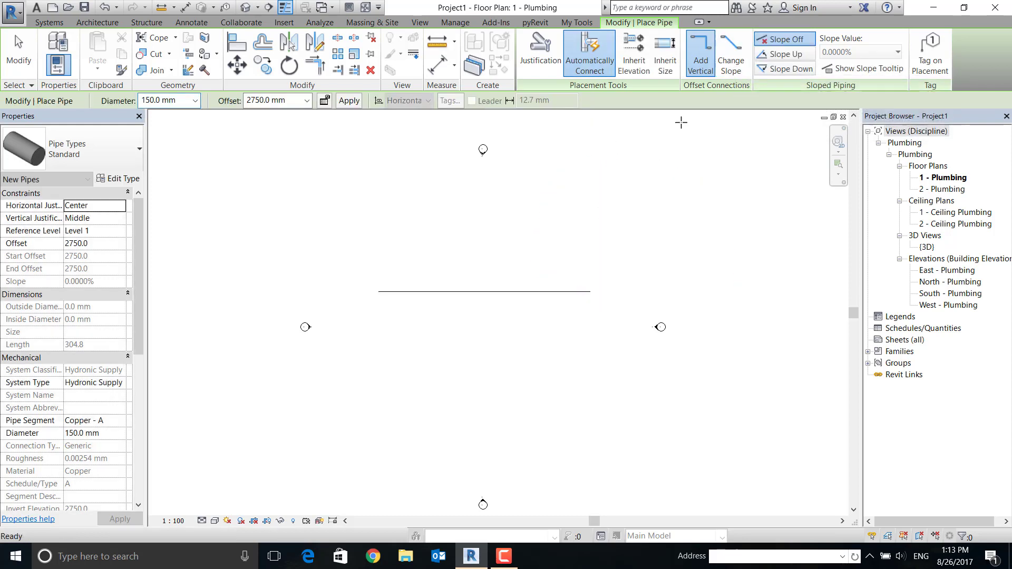
key(Escape)
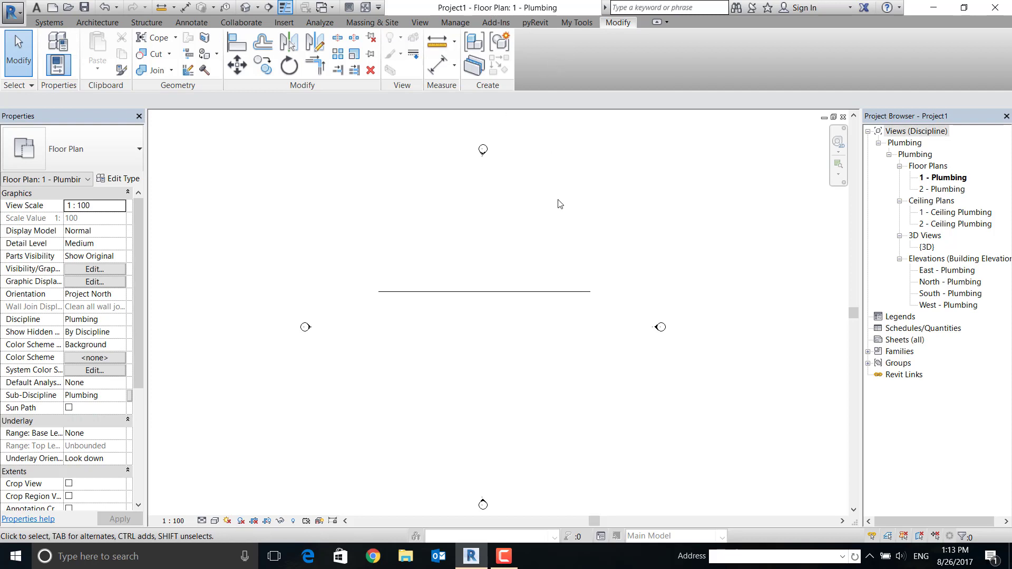
Review the 150 mm, 30000 mm copper pipe's properties, deselect it, and show the Systems tools
click(542, 293)
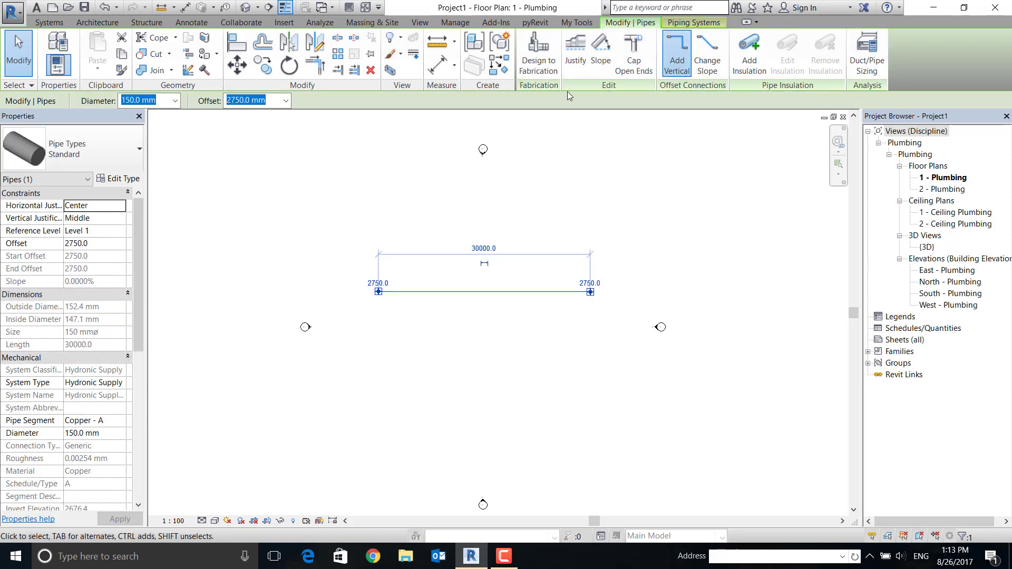
click(583, 183)
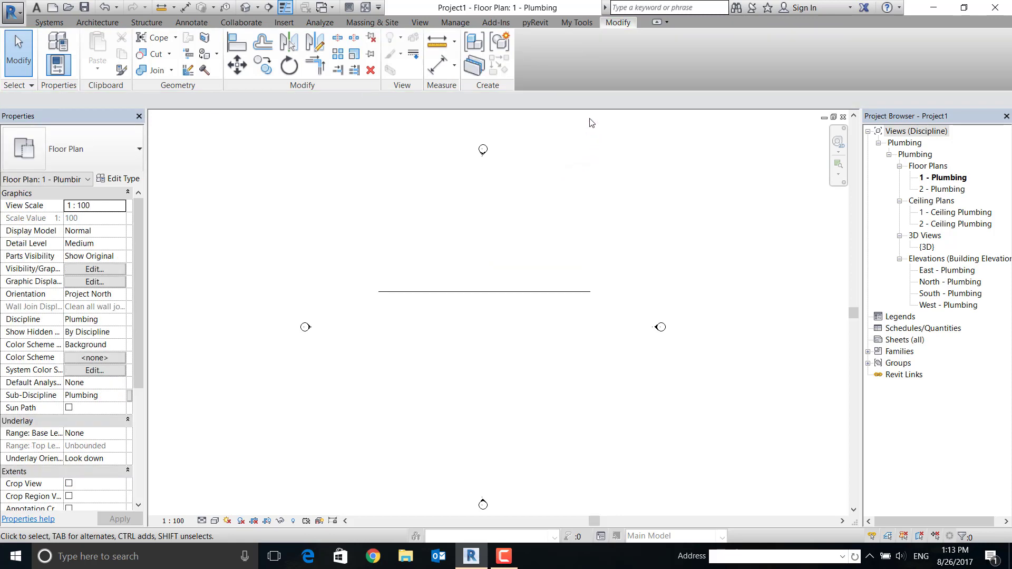
click(538, 220)
click(145, 26)
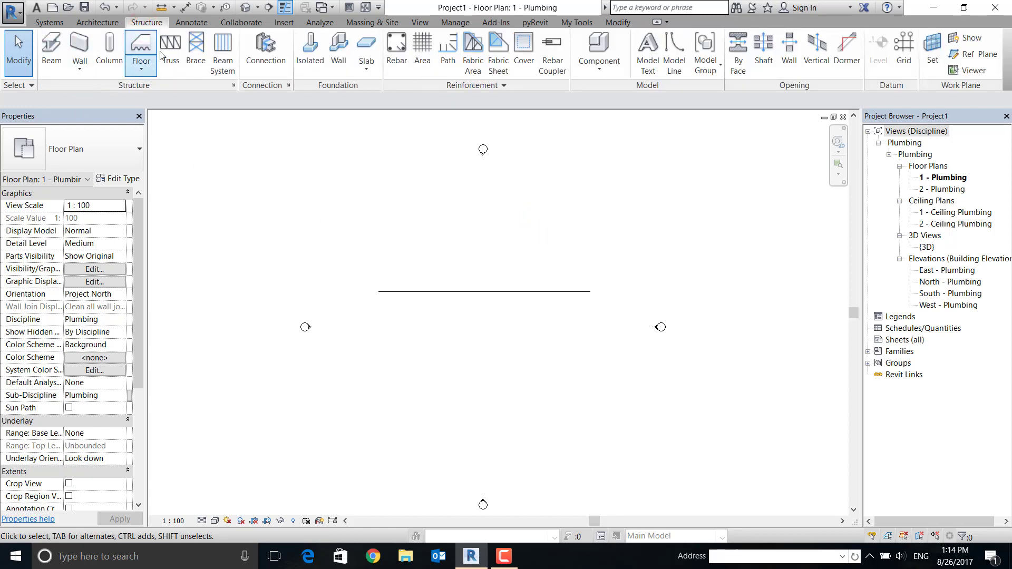
click(50, 24)
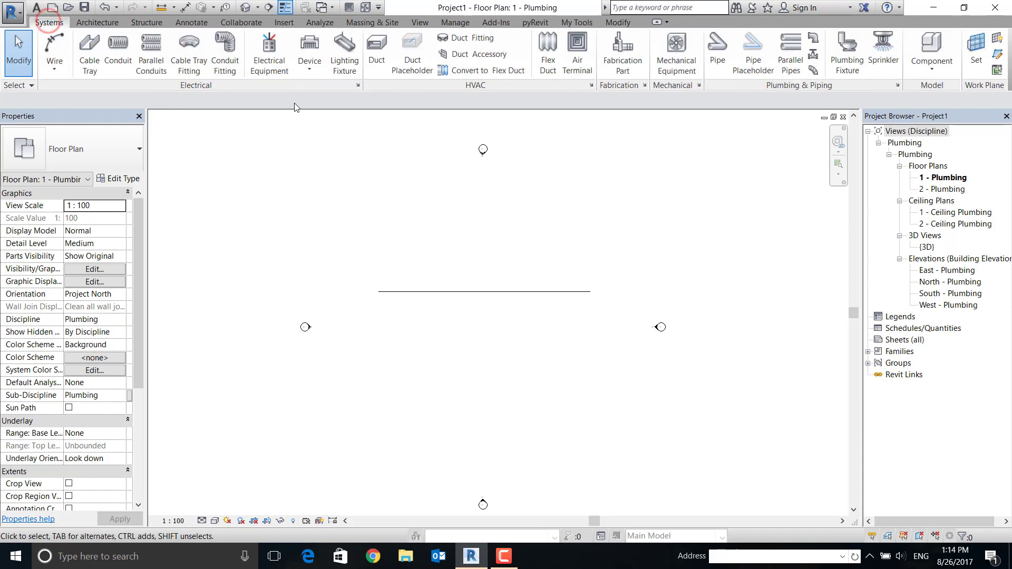
Draw a 27000 mm horizontal 300×300 supply-air duct just above the pipe
click(377, 51)
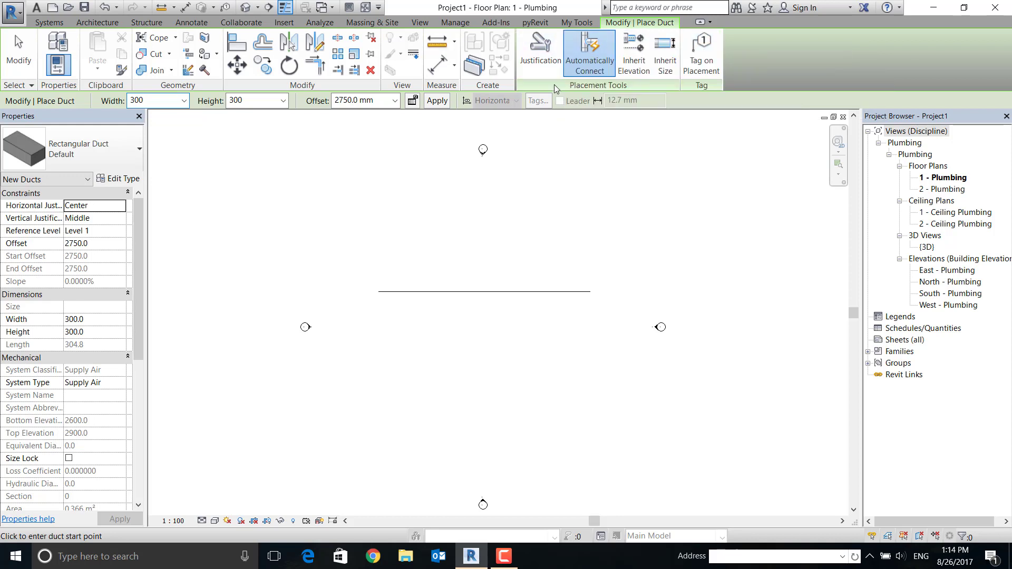
click(419, 246)
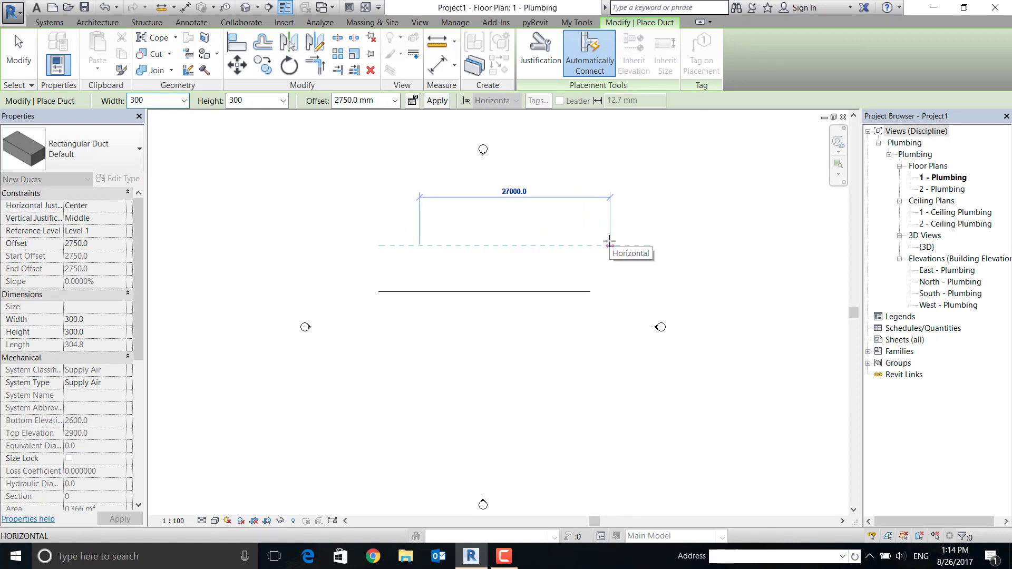
click(610, 242)
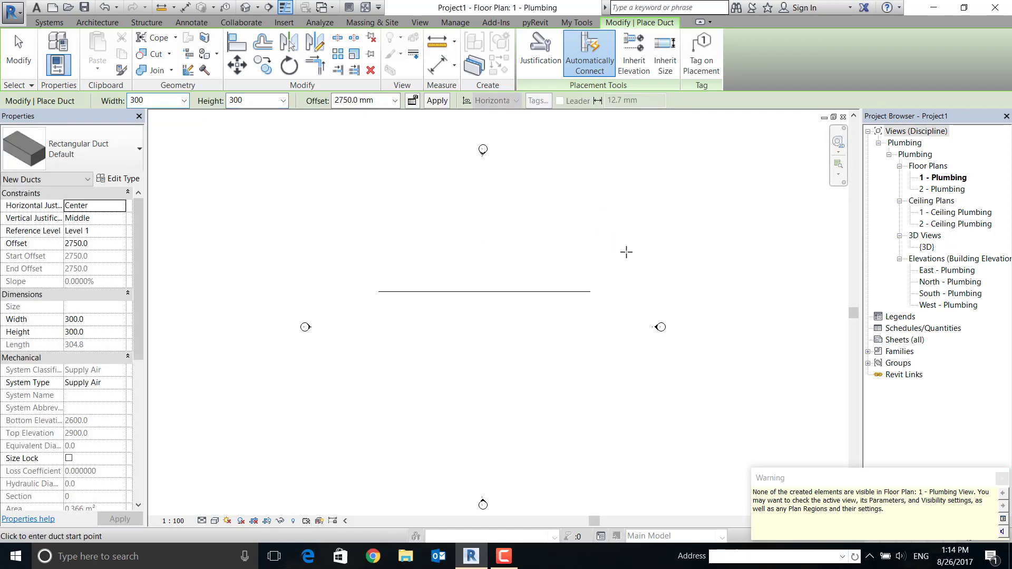
Turn on the Ducts model category in Visibility/Graphic Overrides (VG) so the duct displays
key(Escape)
key(v)
key(g)
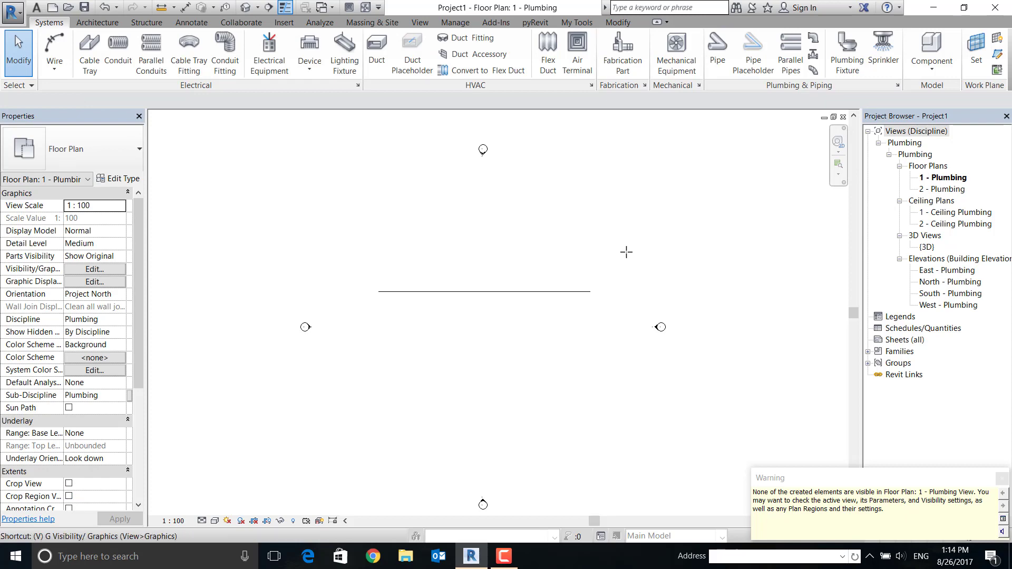
click(340, 200)
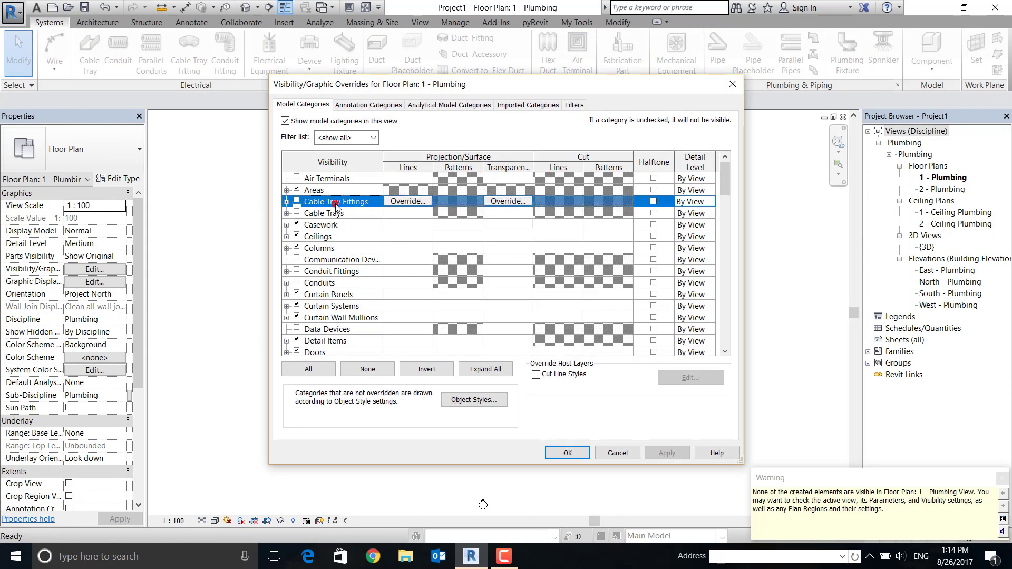
click(334, 328)
scroll(335, 323, down, 1)
scroll(335, 324, down, 2)
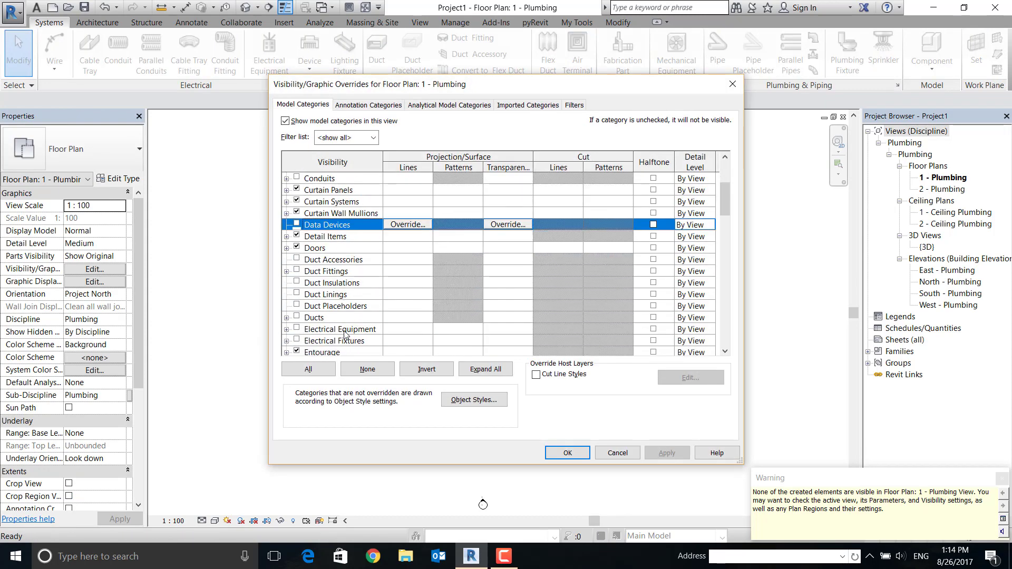
click(332, 318)
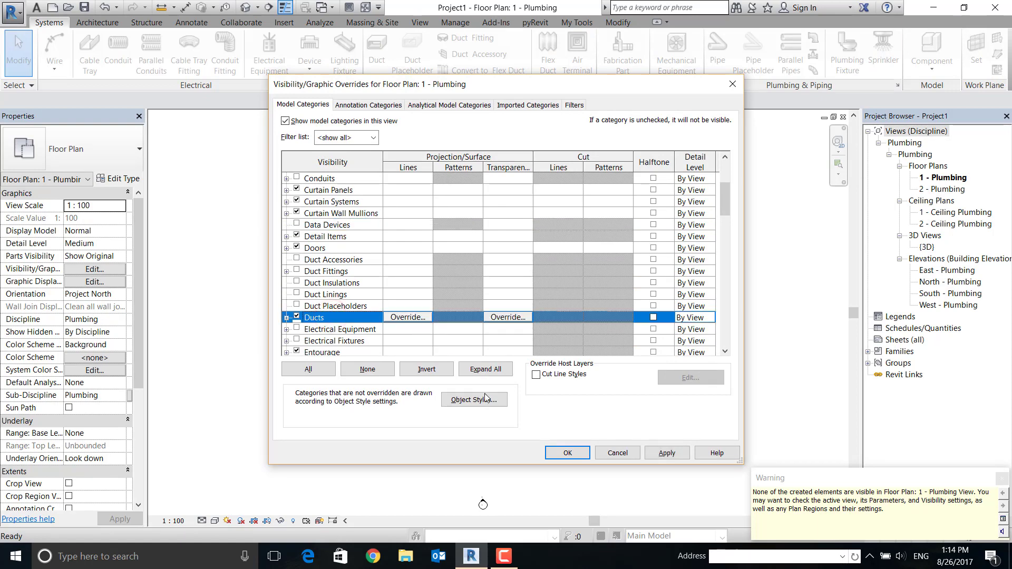
click(557, 453)
click(518, 334)
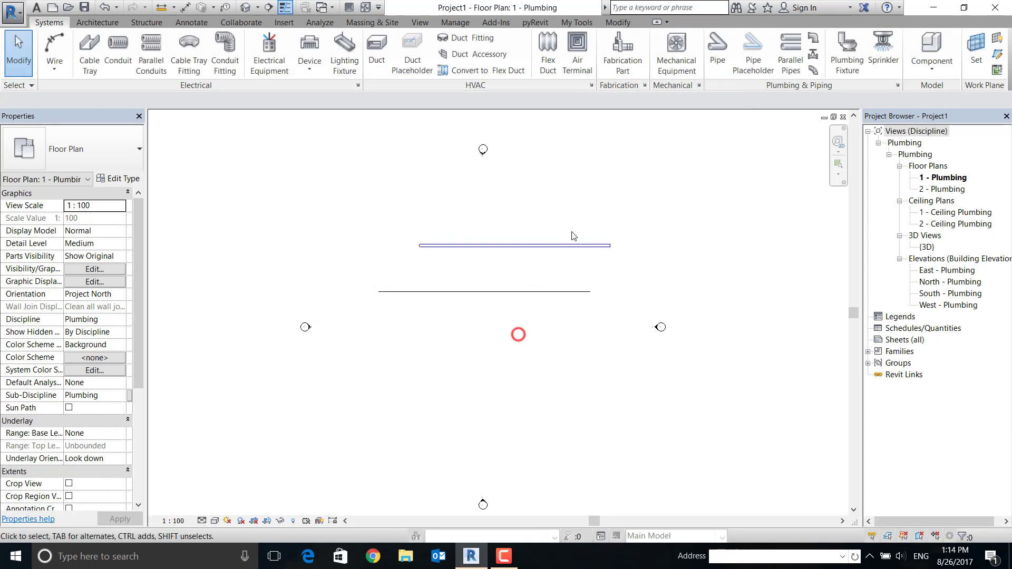
scroll(574, 236, up, 1)
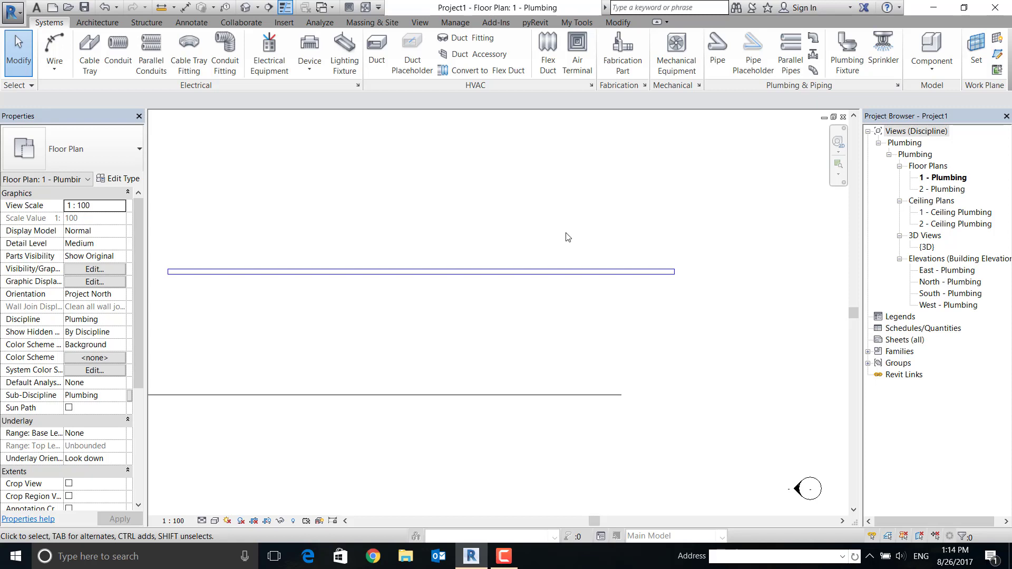
click(547, 272)
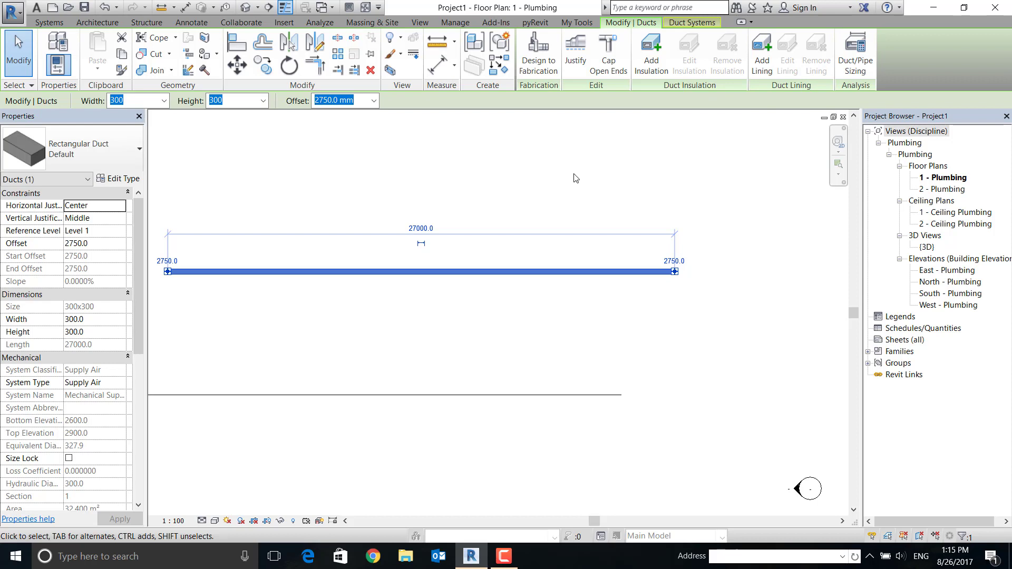
key(Escape)
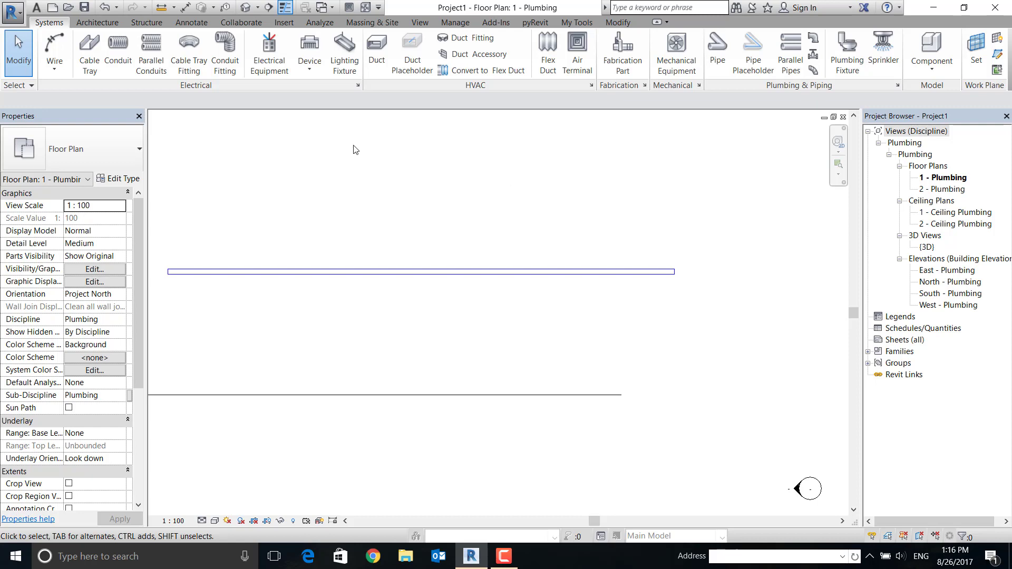
Pin rac_basic_sample_project.rvt in the Application Menu's Recent Documents list
click(20, 13)
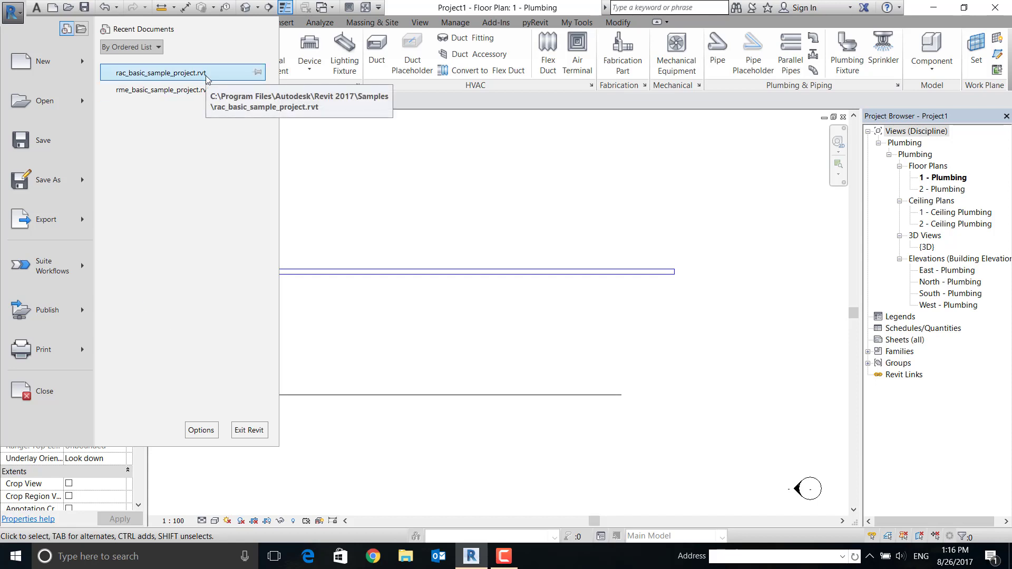
click(258, 74)
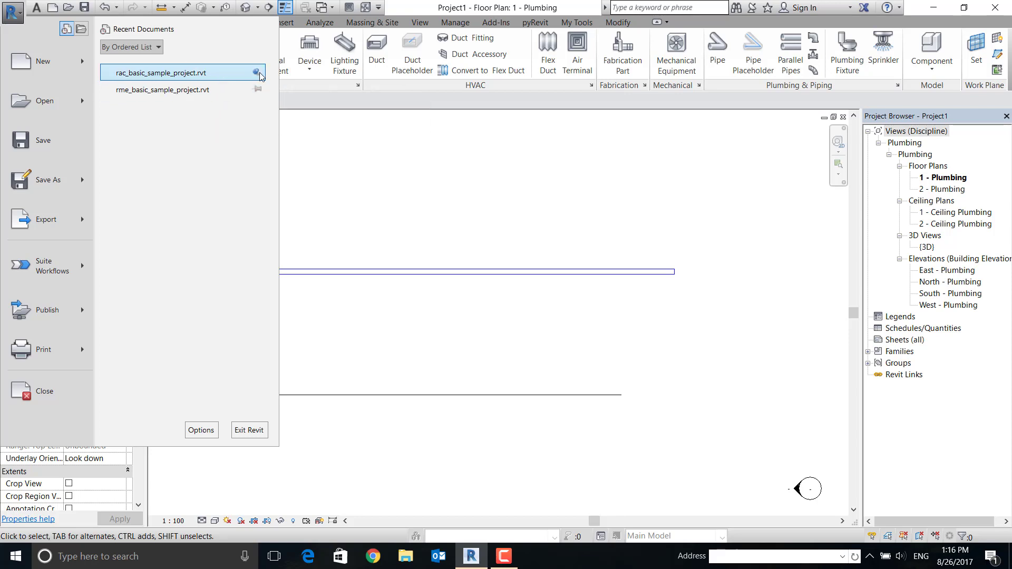
click(257, 73)
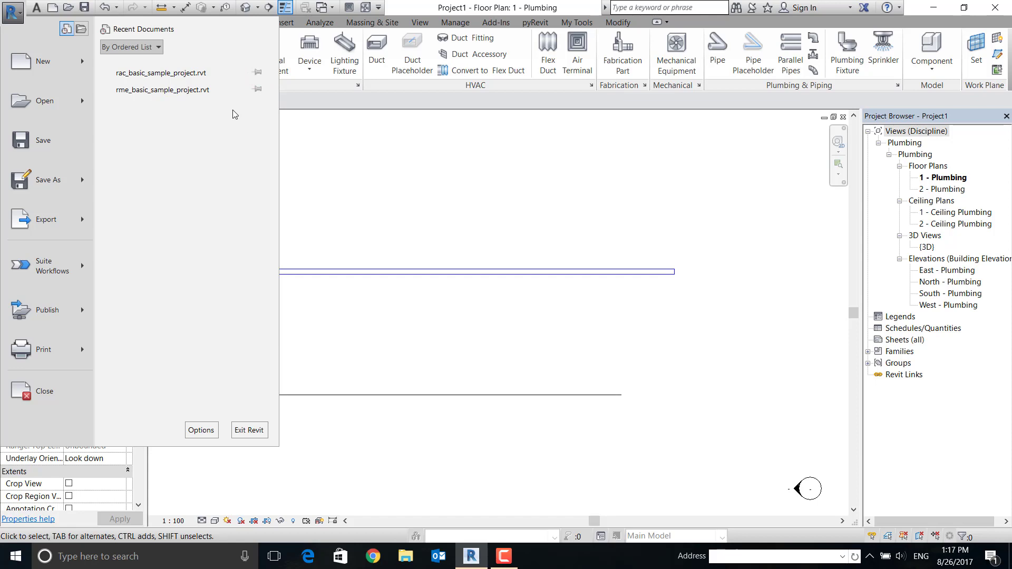
click(446, 161)
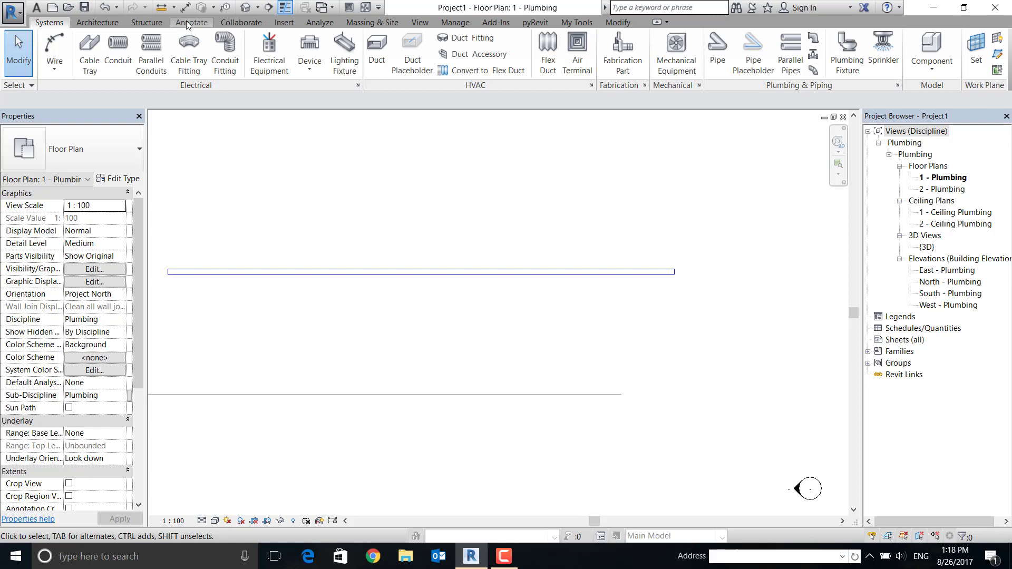
Uncheck Architecture and Structure tab and tools in Options > User Interface to hide them
click(15, 12)
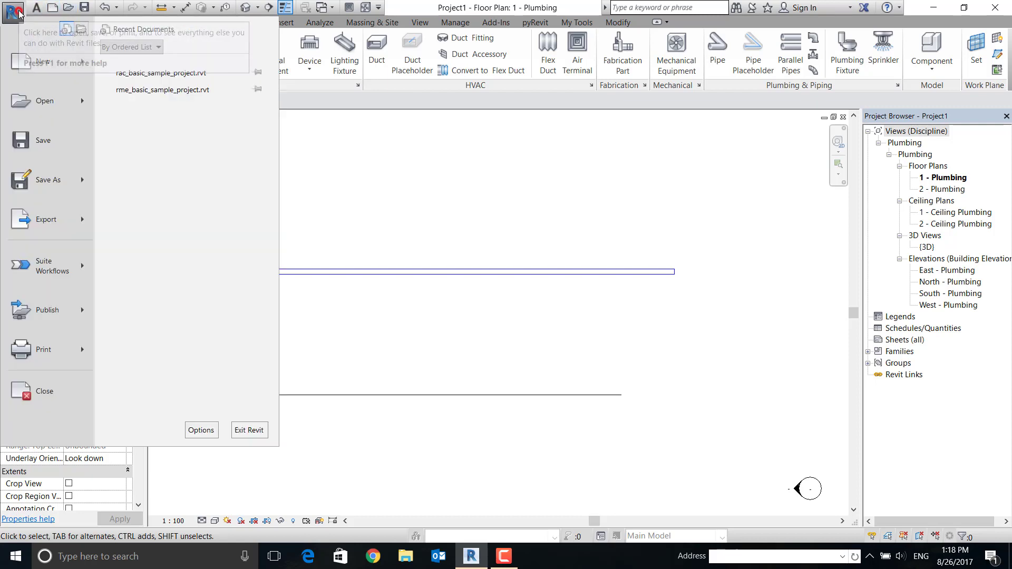
click(199, 432)
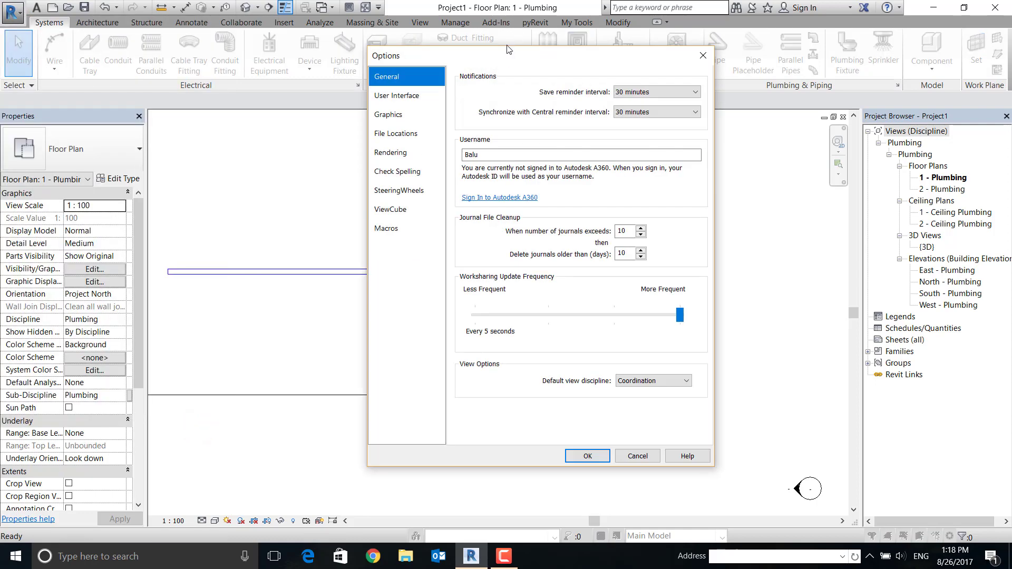
drag(506, 53, 465, 24)
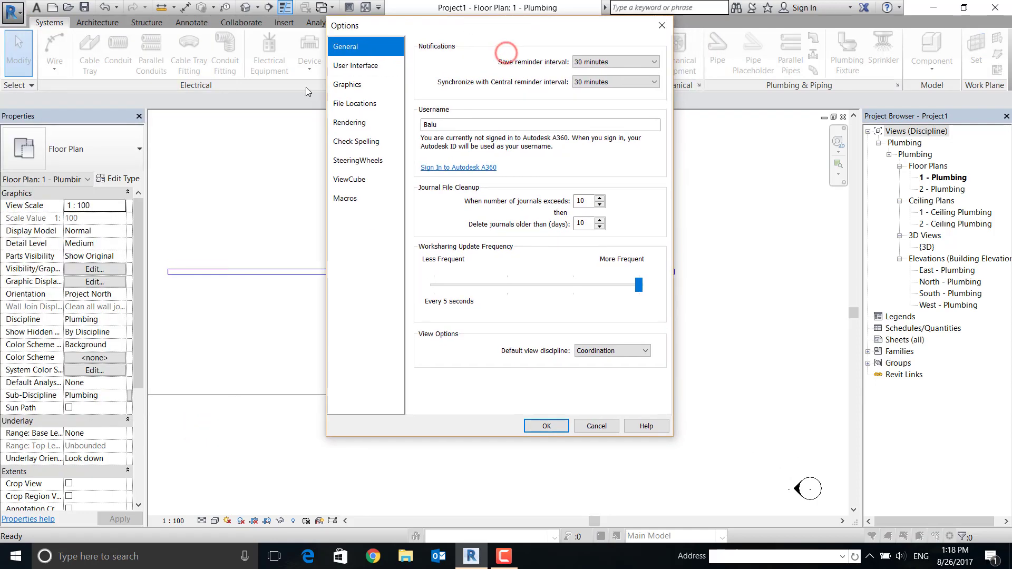
click(351, 66)
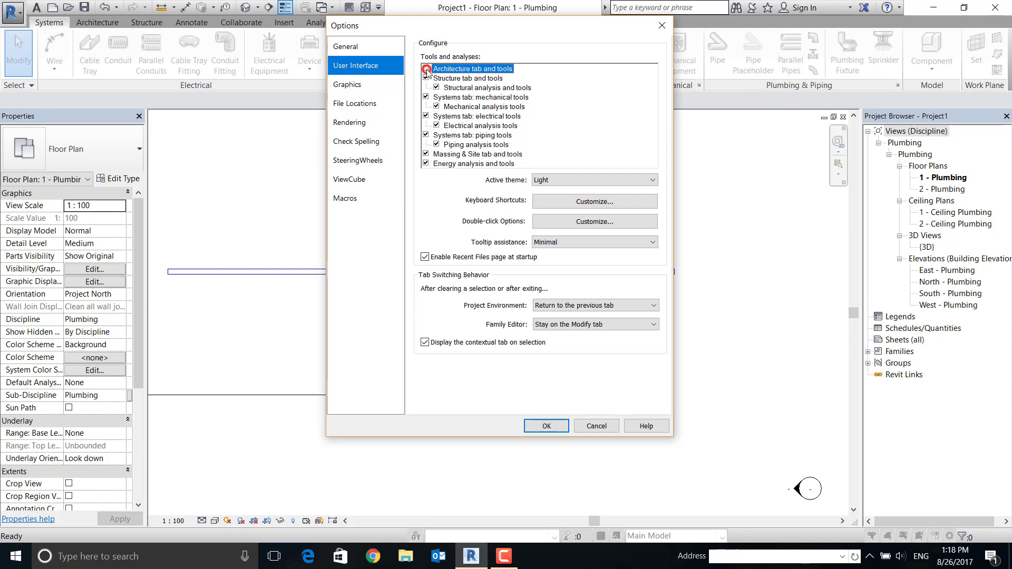
click(426, 78)
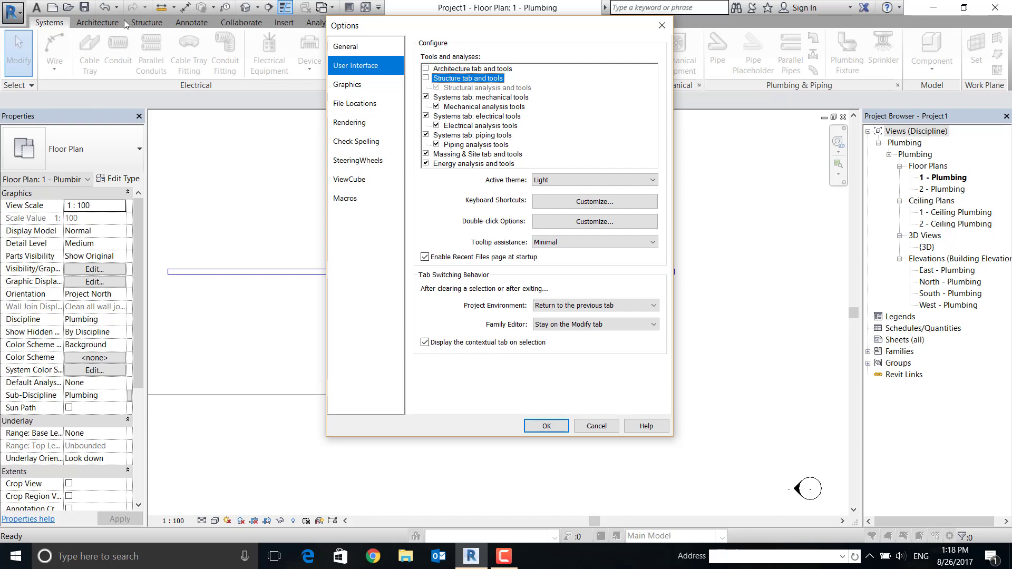
click(540, 432)
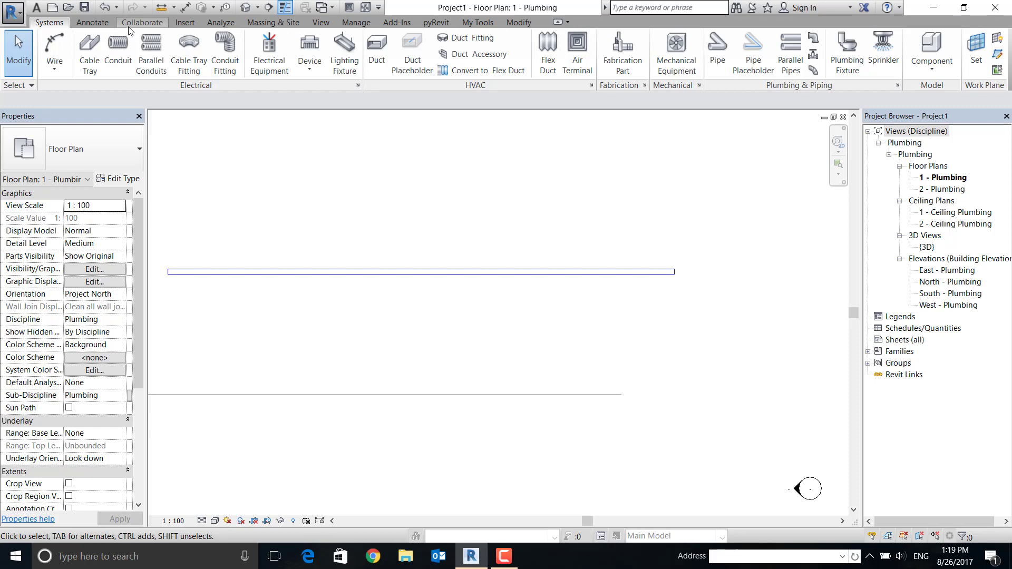
click(14, 12)
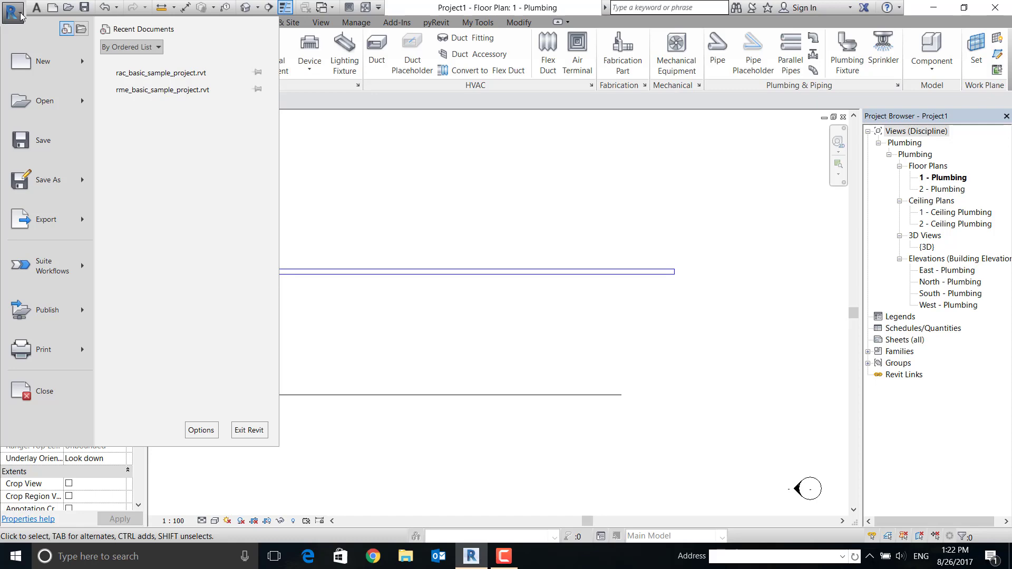
Re-check Architecture and Structure tab and tools in Options > User Interface
click(205, 430)
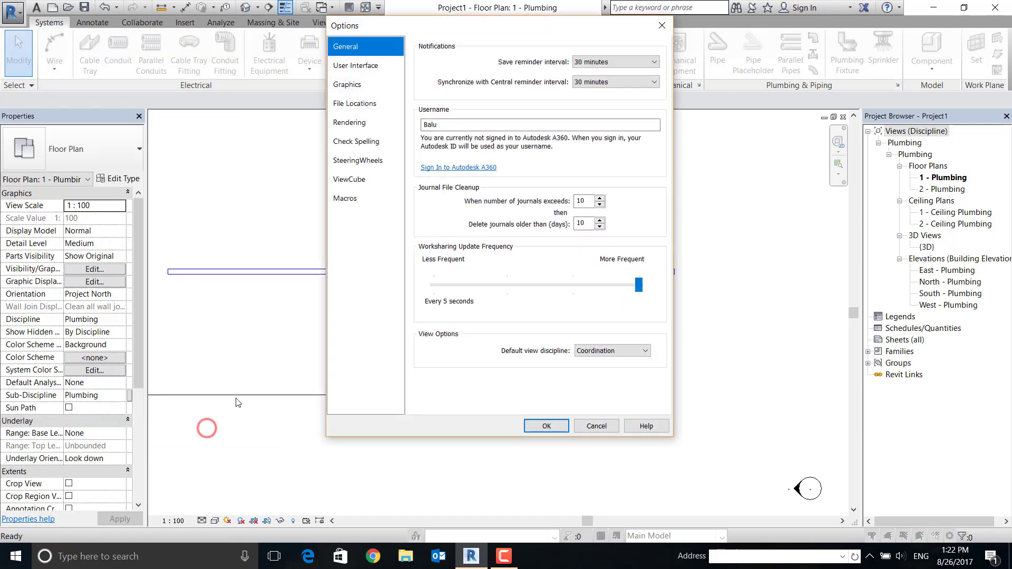
click(369, 67)
click(426, 69)
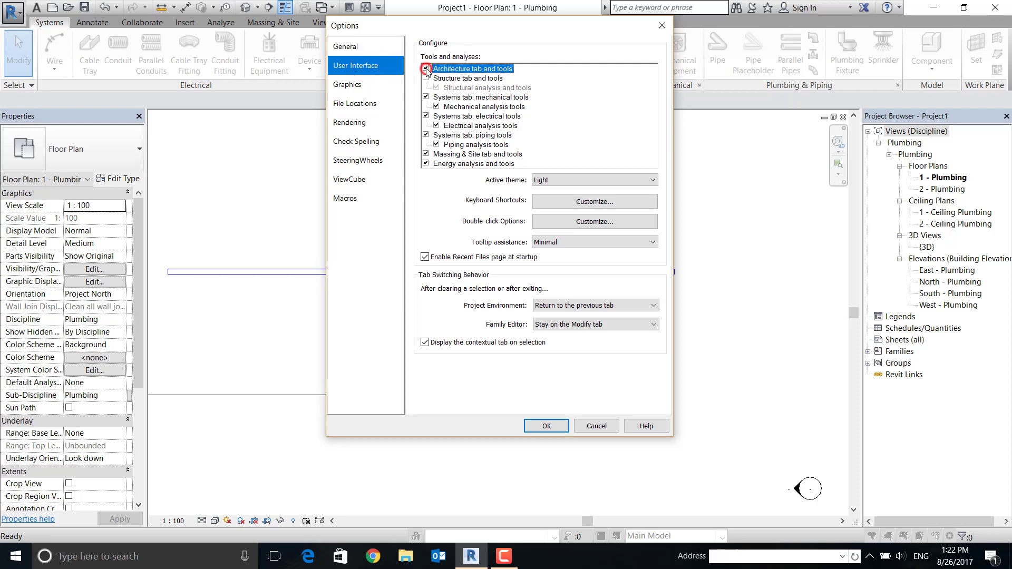
click(426, 78)
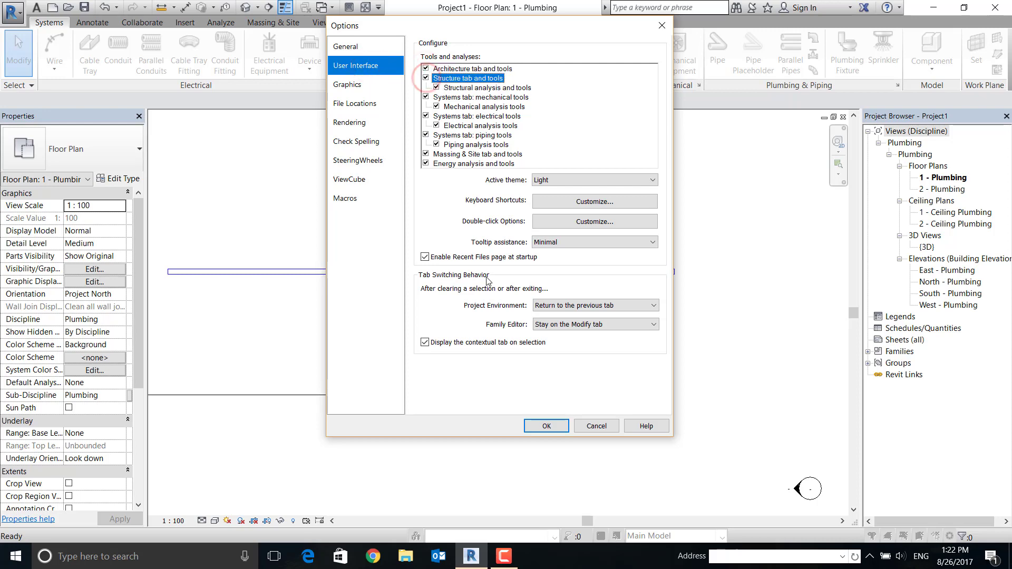
click(540, 425)
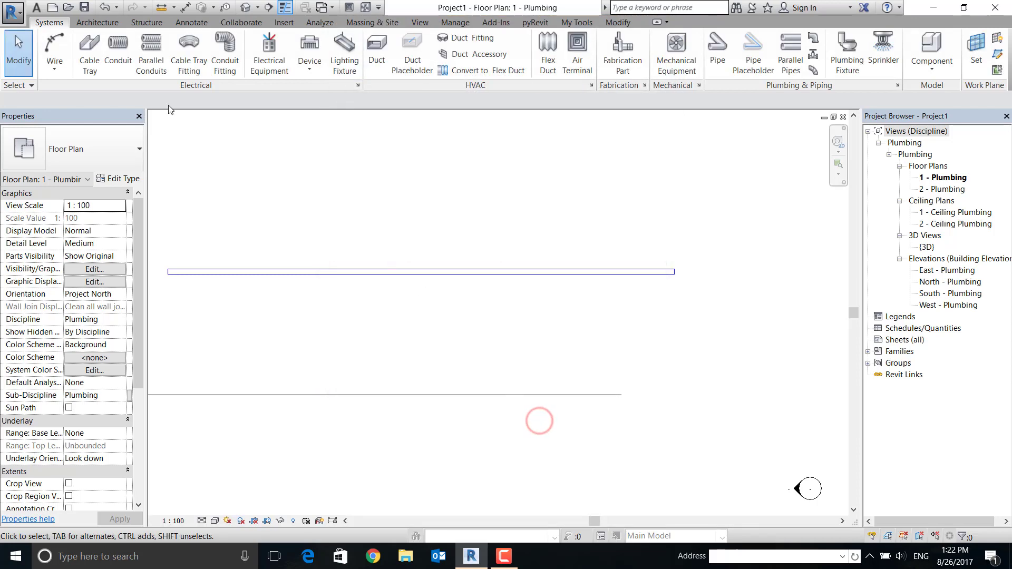
Close both the Properties palette and the Project Browser palette
click(96, 23)
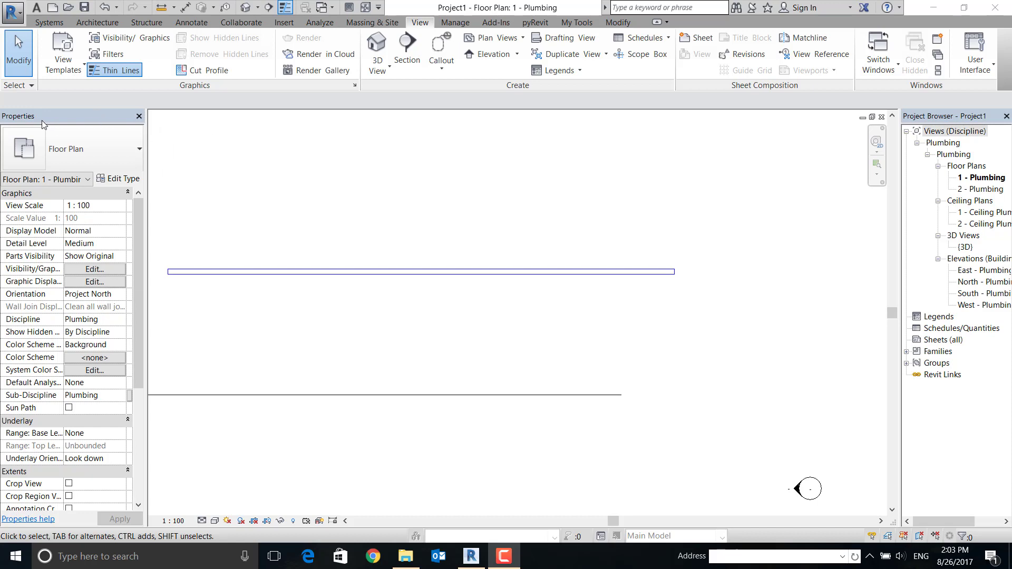
click(140, 117)
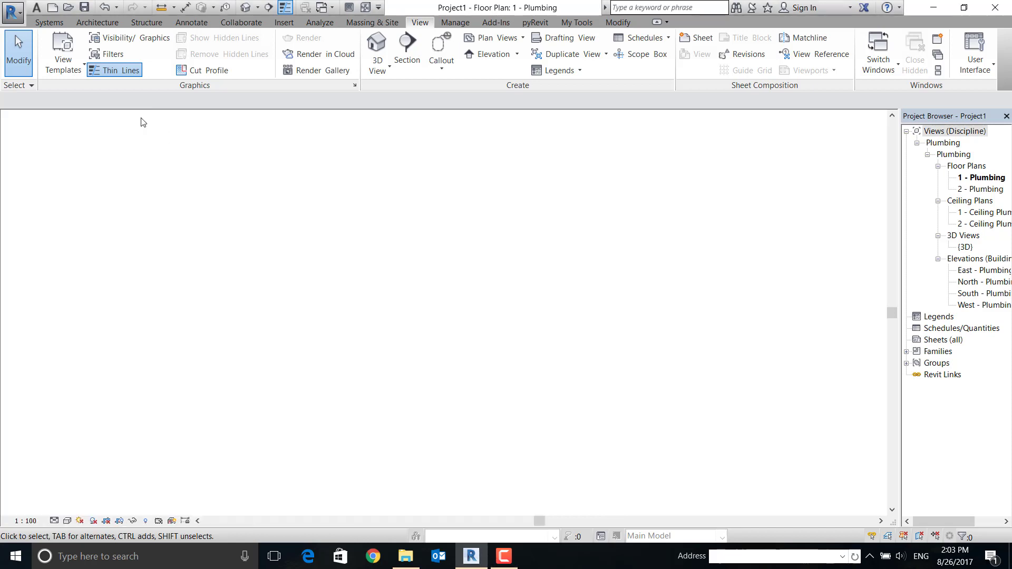
click(1006, 116)
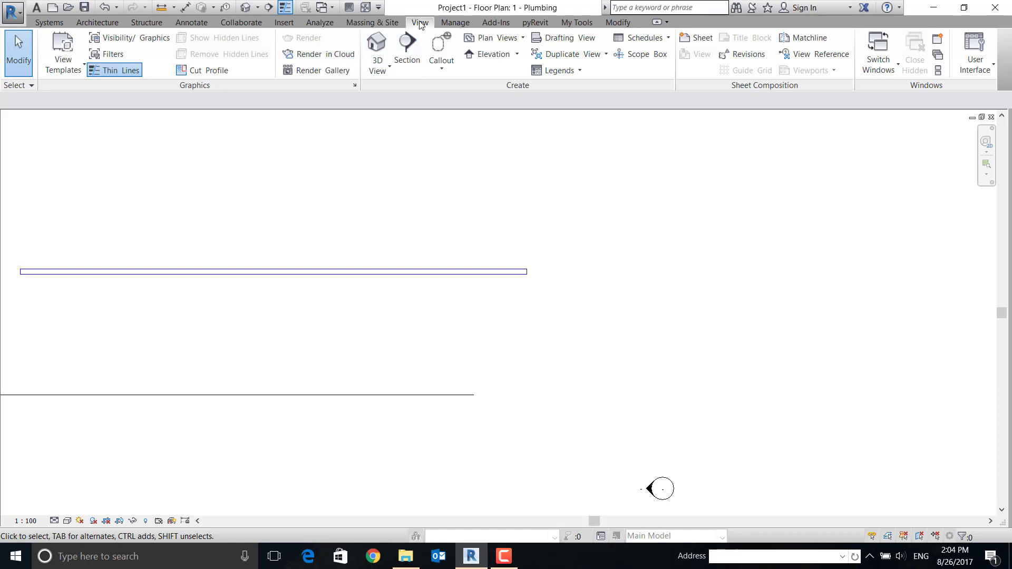
Re-enable the Project Browser from the View tab's User Interface list, then reopen the list
click(992, 69)
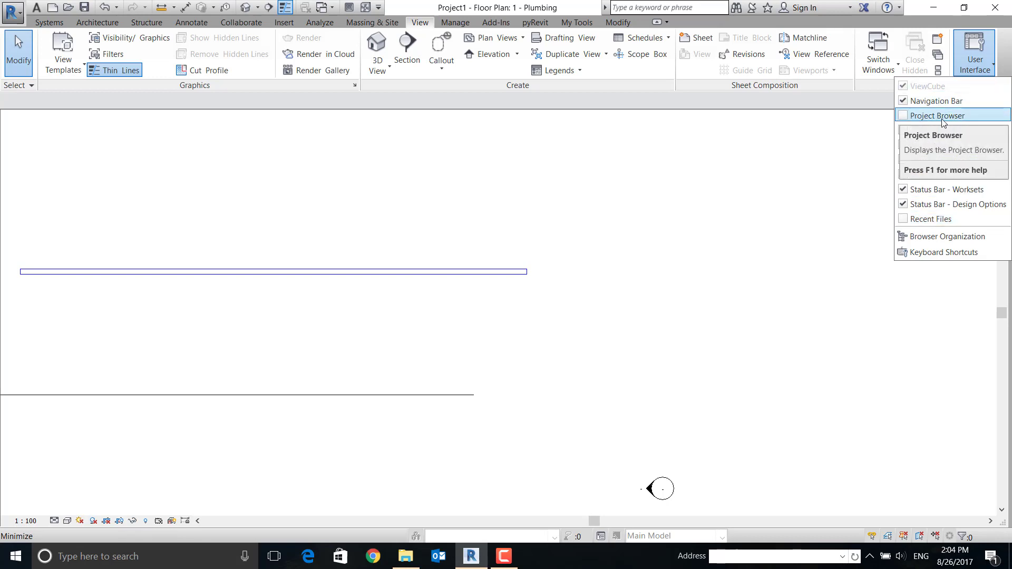
click(905, 118)
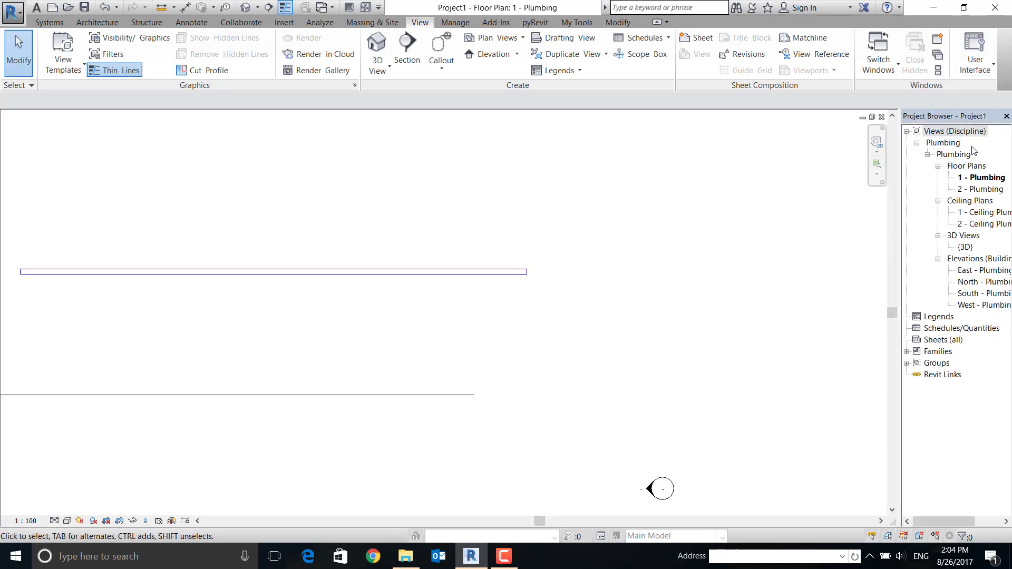
click(985, 71)
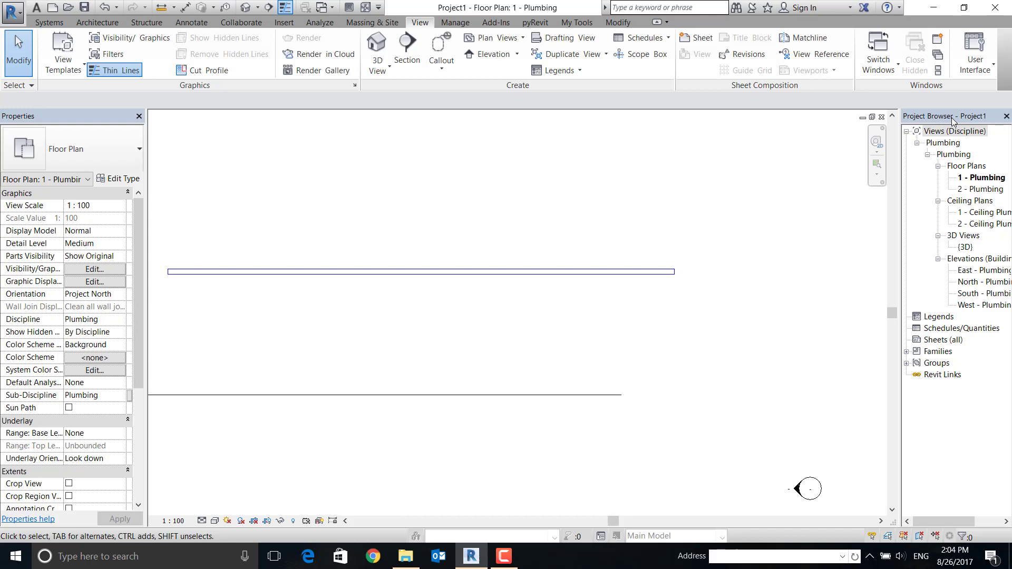
Tab the Project Browser into the Properties palette on the left, leaving Properties showing for 1 - Plumbing
mouse_move(953, 120)
mouse_down()
mouse_move(425, 266)
mouse_move(158, 290)
mouse_move(154, 314)
mouse_move(171, 285)
mouse_move(172, 274)
mouse_move(158, 276)
mouse_up()
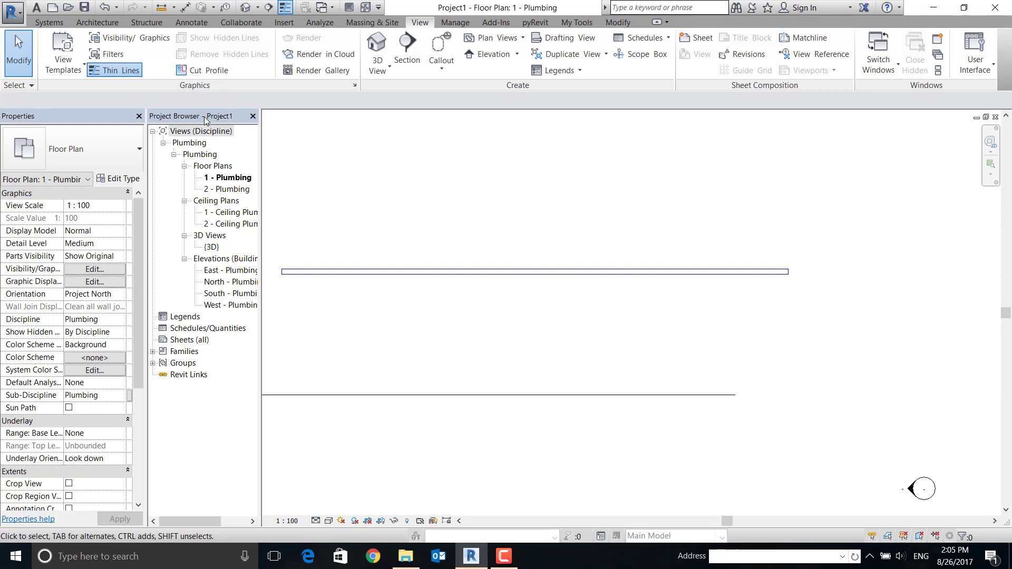
mouse_move(204, 120)
mouse_down()
mouse_move(103, 119)
mouse_move(111, 127)
mouse_move(94, 115)
mouse_up()
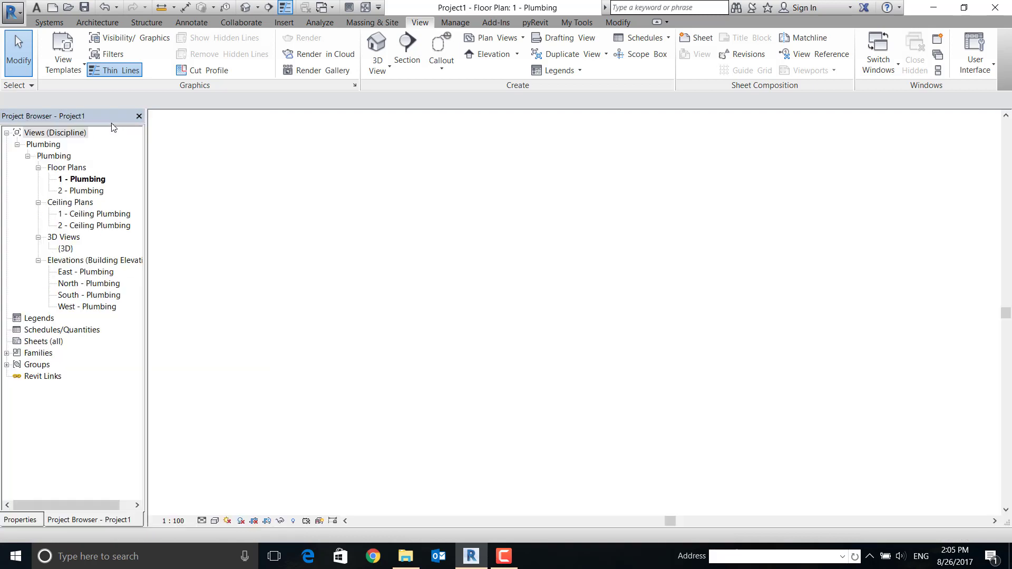
click(13, 524)
click(53, 525)
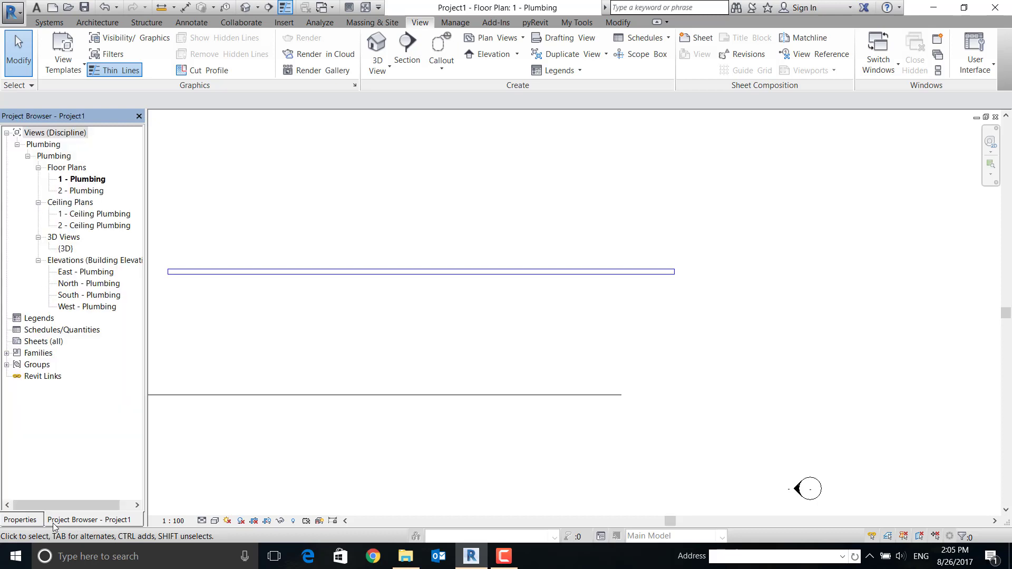
click(23, 521)
click(58, 521)
click(33, 522)
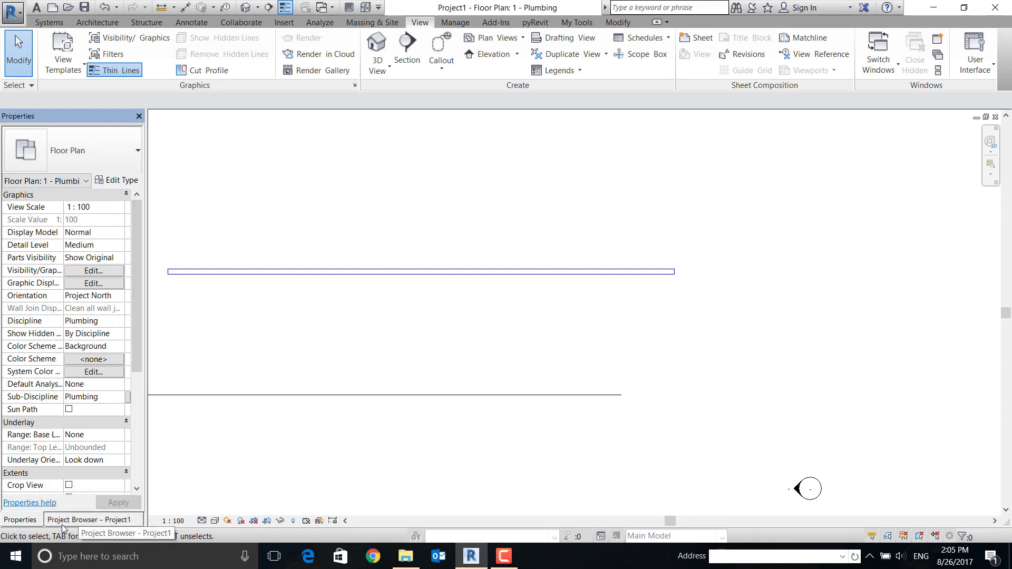
Undock the Project Browser and re-dock it on the left above the Properties palette
drag(78, 523, 525, 139)
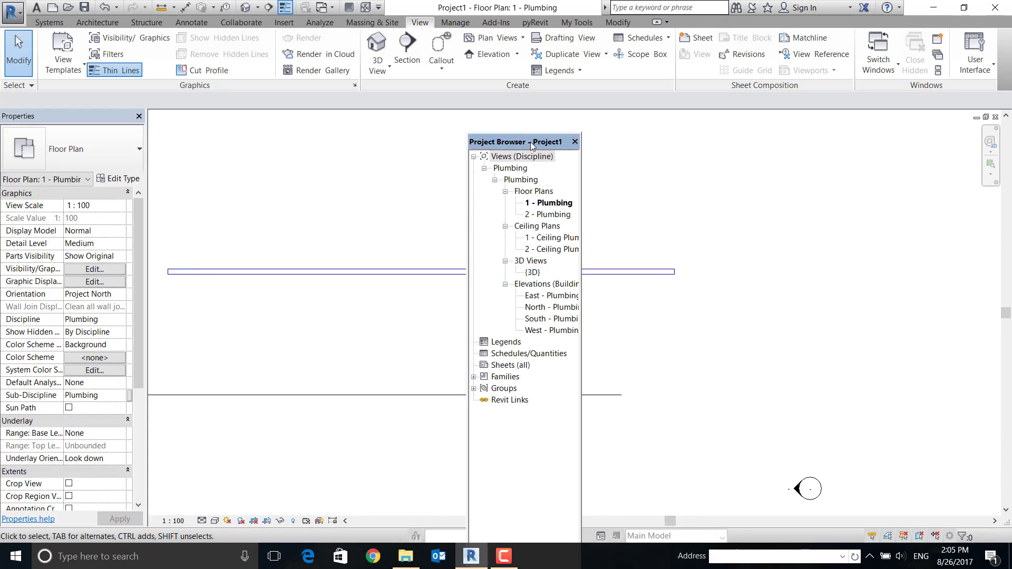
mouse_move(529, 143)
mouse_down()
mouse_move(79, 148)
mouse_move(82, 130)
mouse_move(73, 133)
mouse_up()
drag(72, 136, 73, 139)
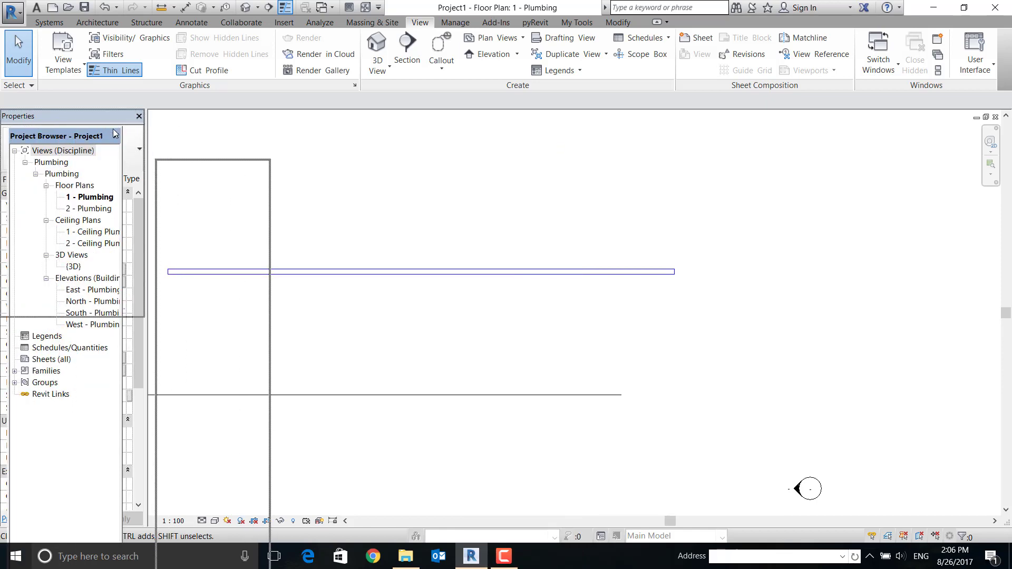
drag(68, 138, 114, 133)
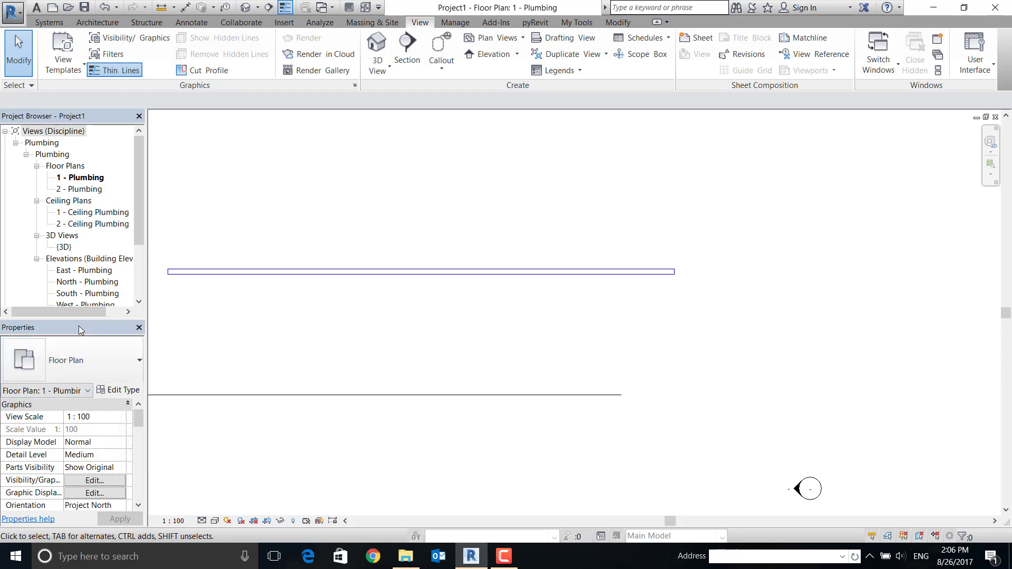
Dock the Properties palette on the window's right edge and narrow it to widen the drawing area
mouse_move(80, 328)
mouse_down()
mouse_move(414, 285)
mouse_move(499, 118)
mouse_move(482, 562)
mouse_up()
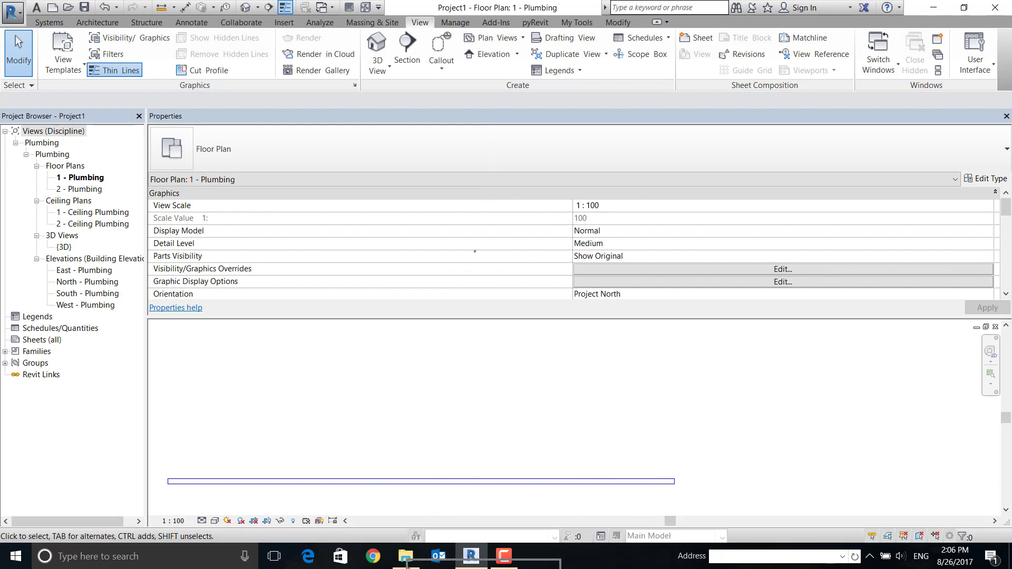
drag(407, 563, 419, 528)
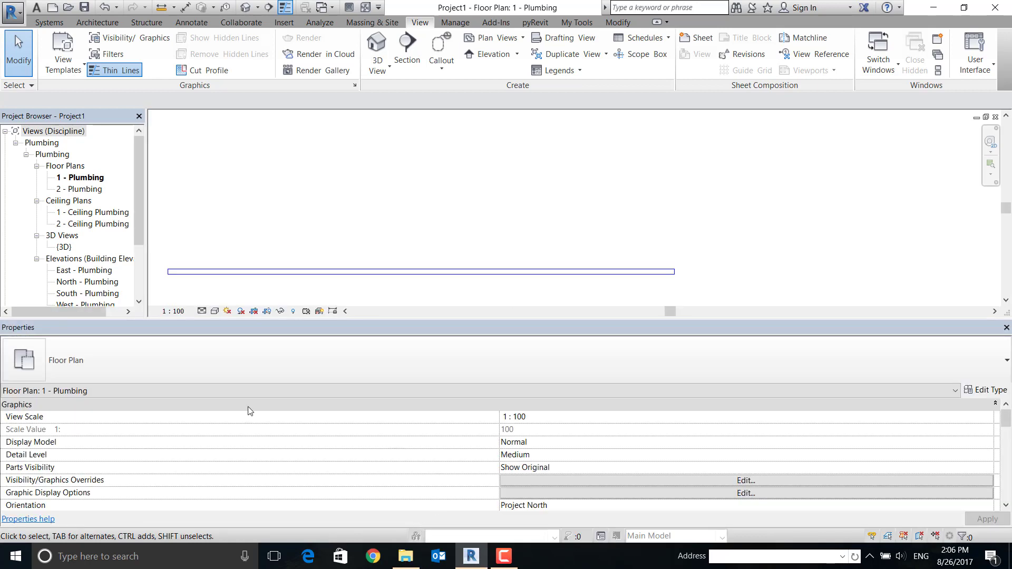
drag(409, 330, 843, 240)
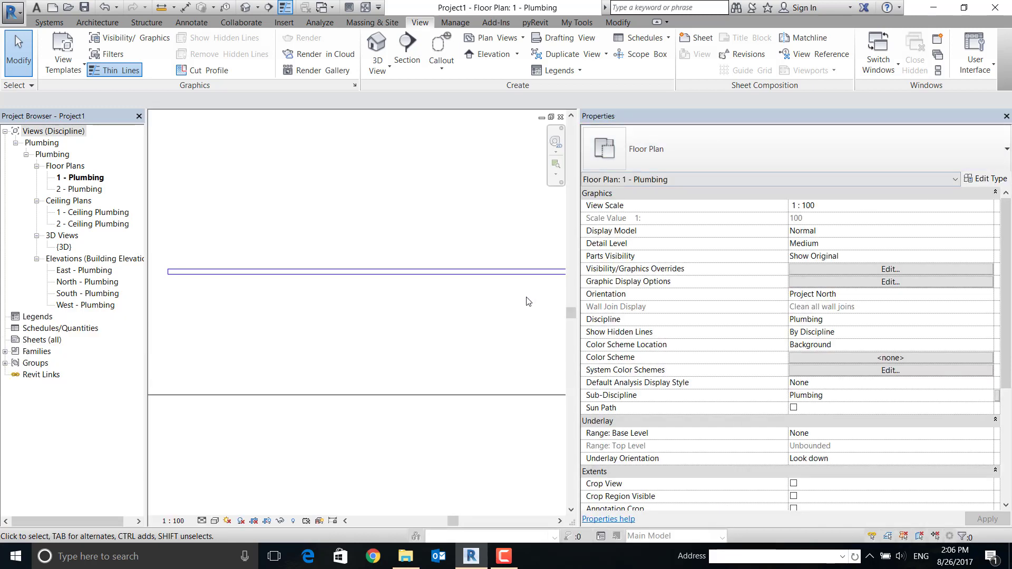
drag(582, 286, 823, 261)
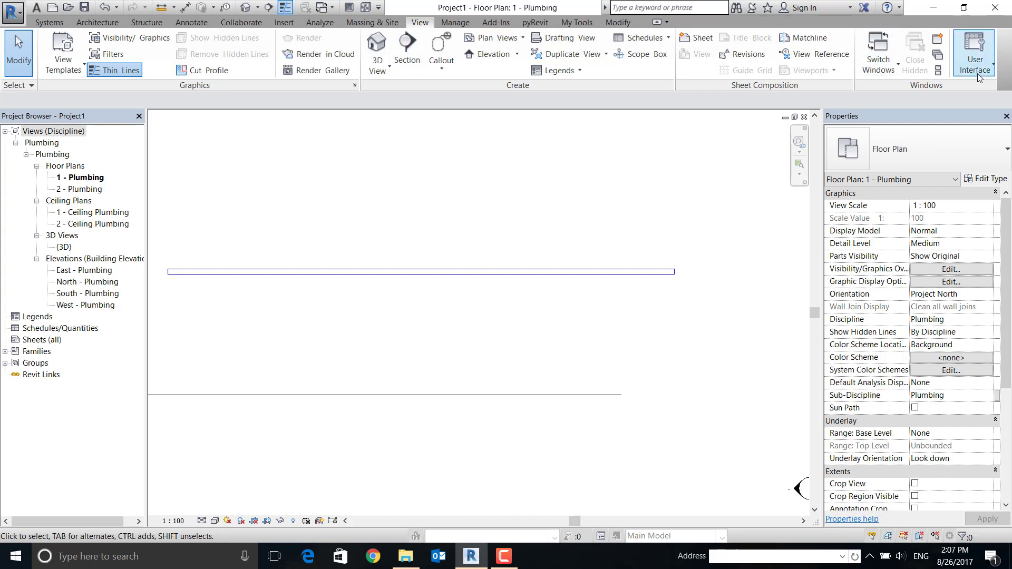
Toggle the status bar off and on, then clear its Worksets and Design Options fields
click(994, 66)
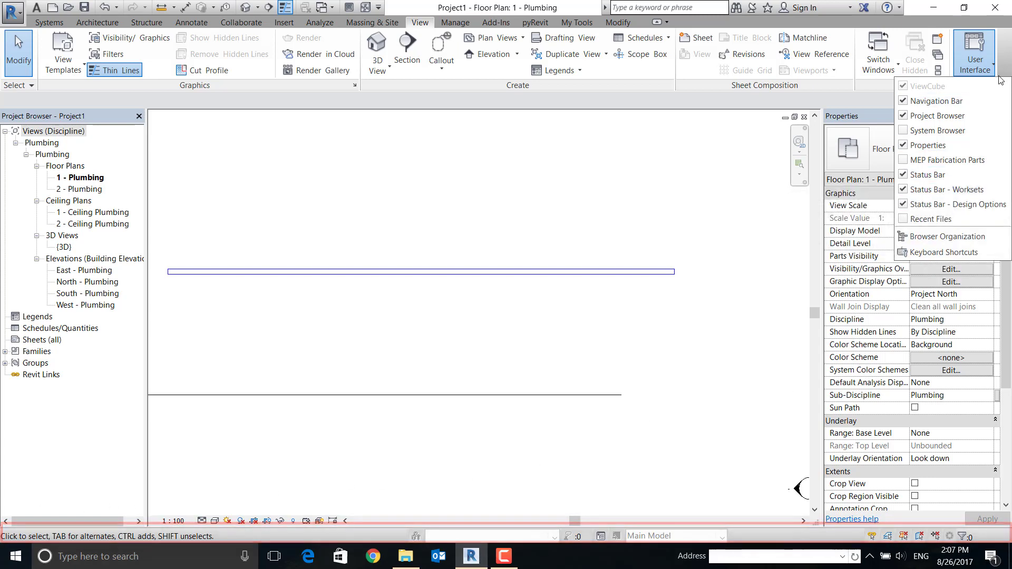
click(903, 177)
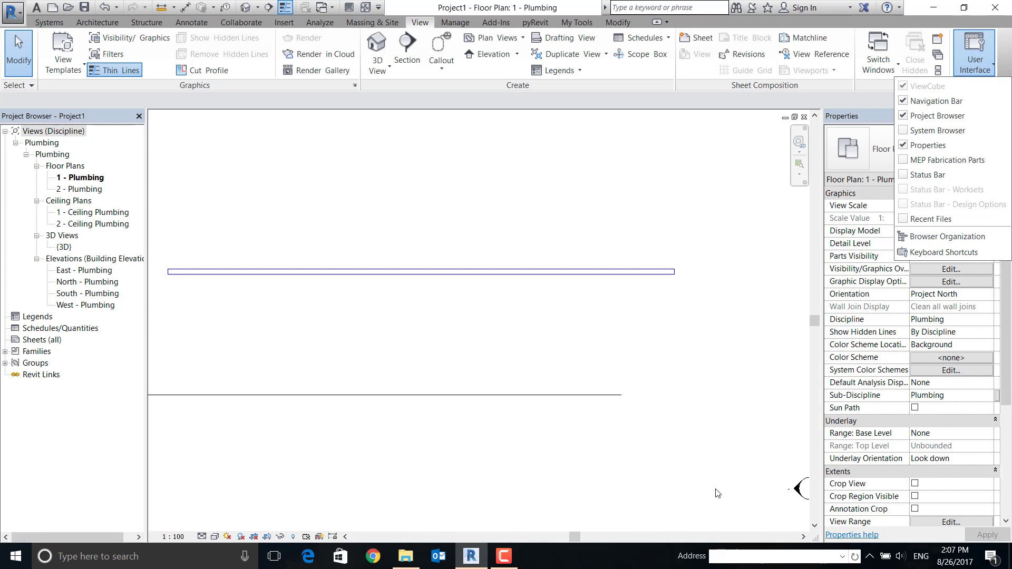
click(904, 176)
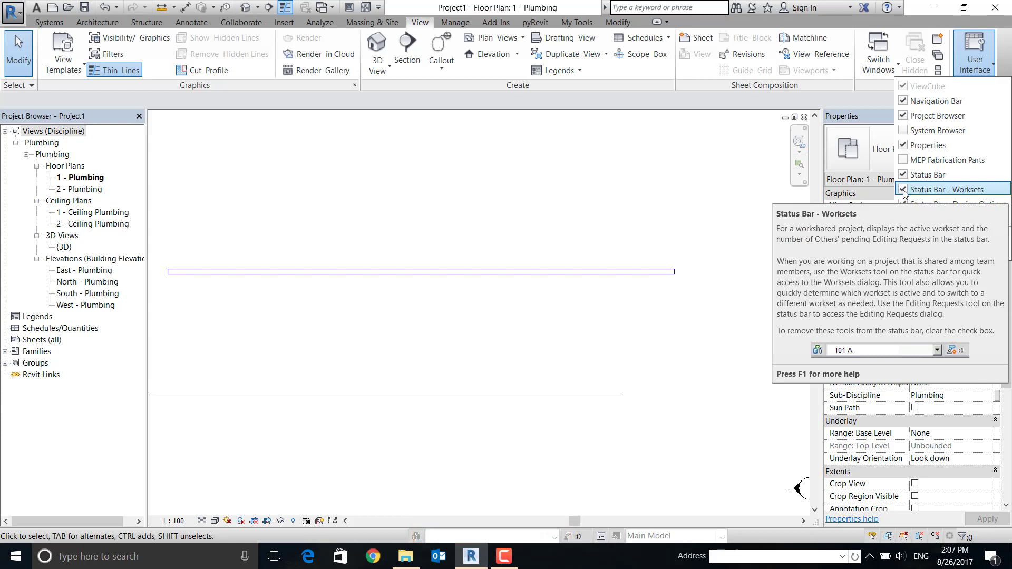
click(905, 191)
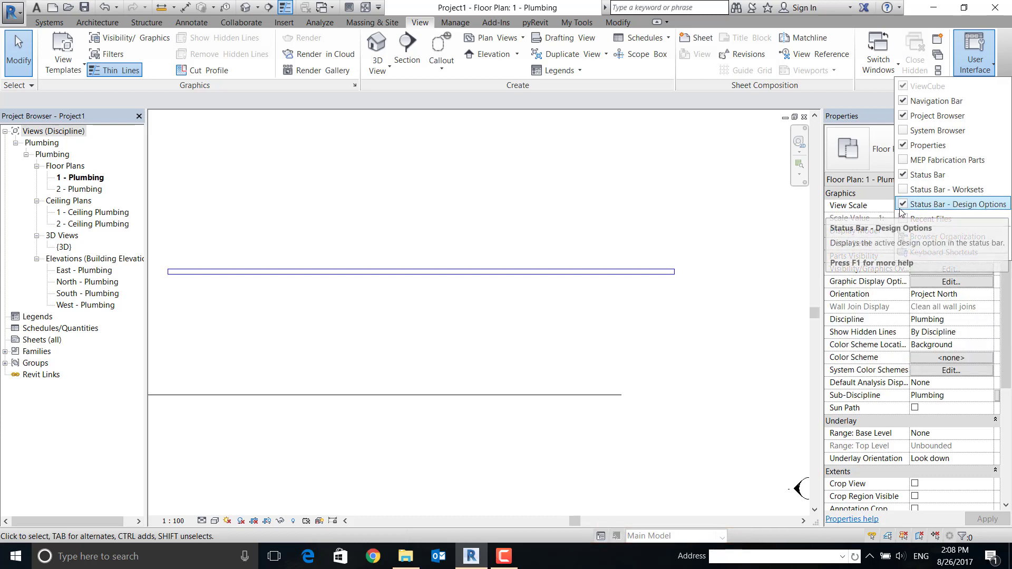
click(902, 208)
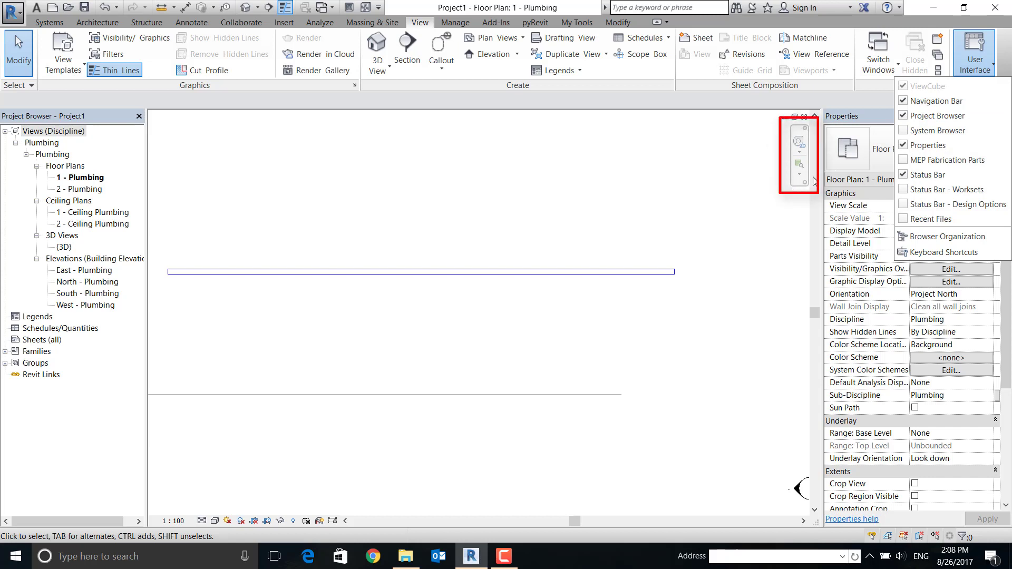
Turn off the Navigation Bar in the User Interface list; ViewCube stays unavailable in the plan
click(904, 102)
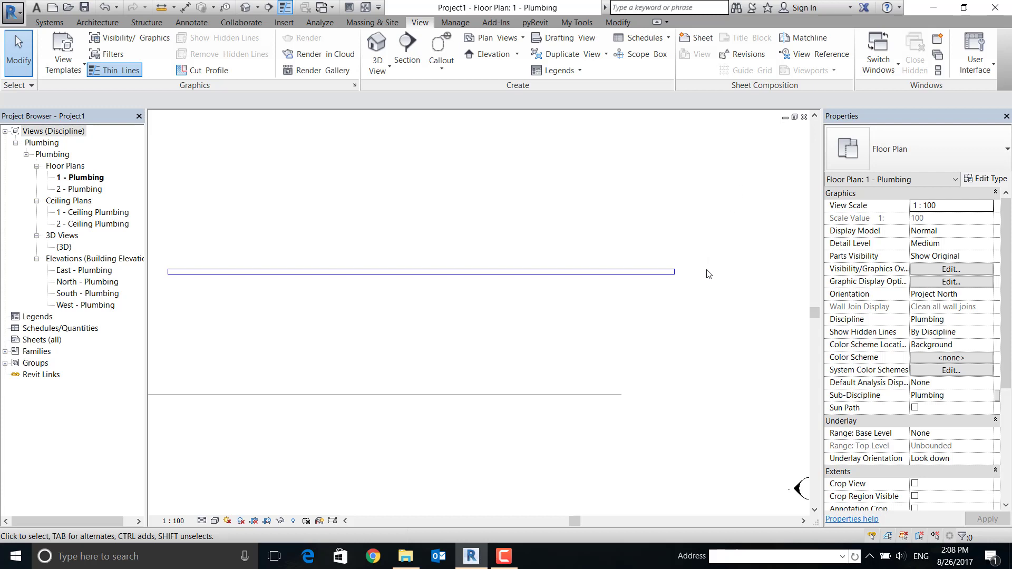
click(994, 64)
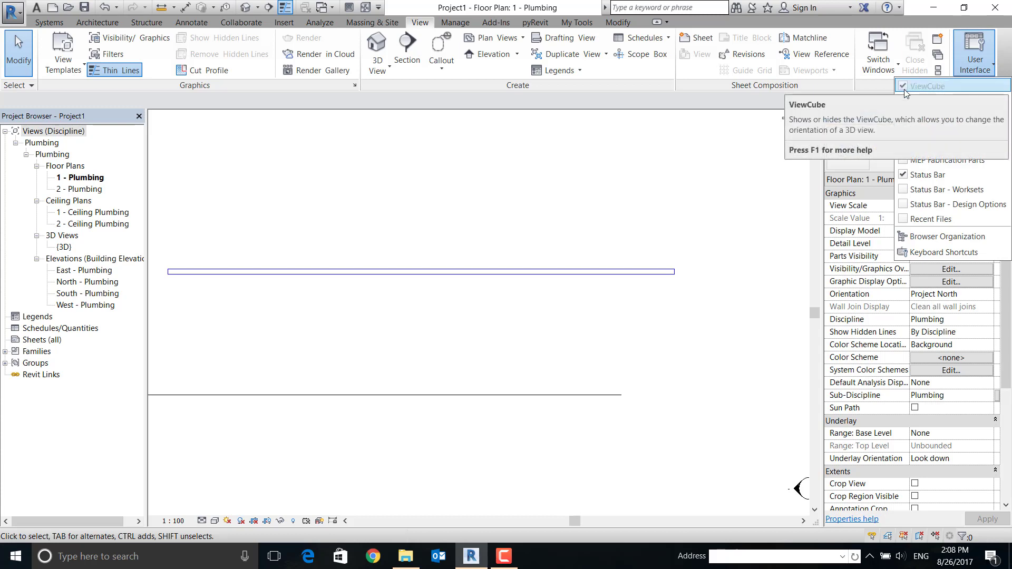
mouse_move(924, 85)
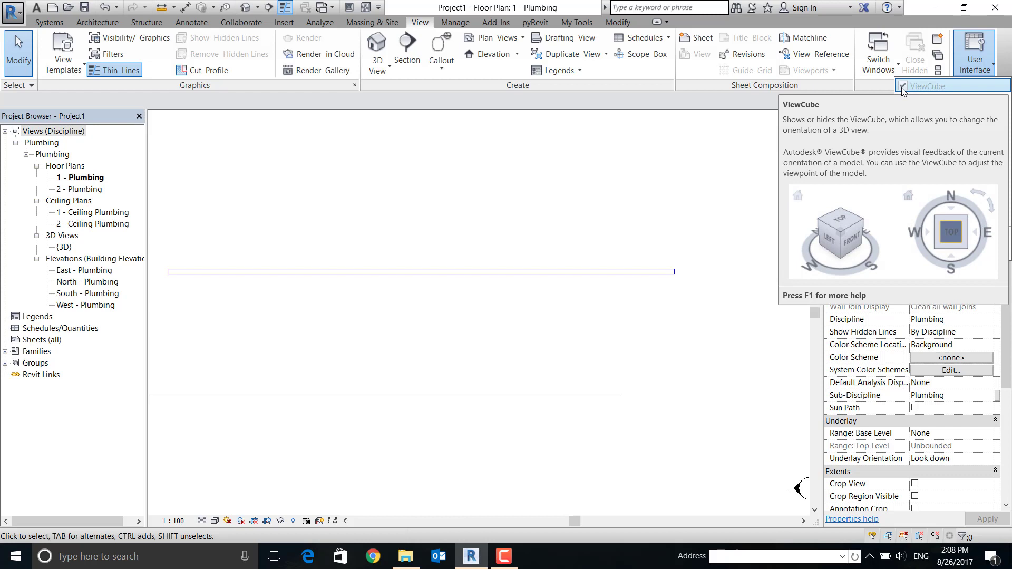
click(905, 87)
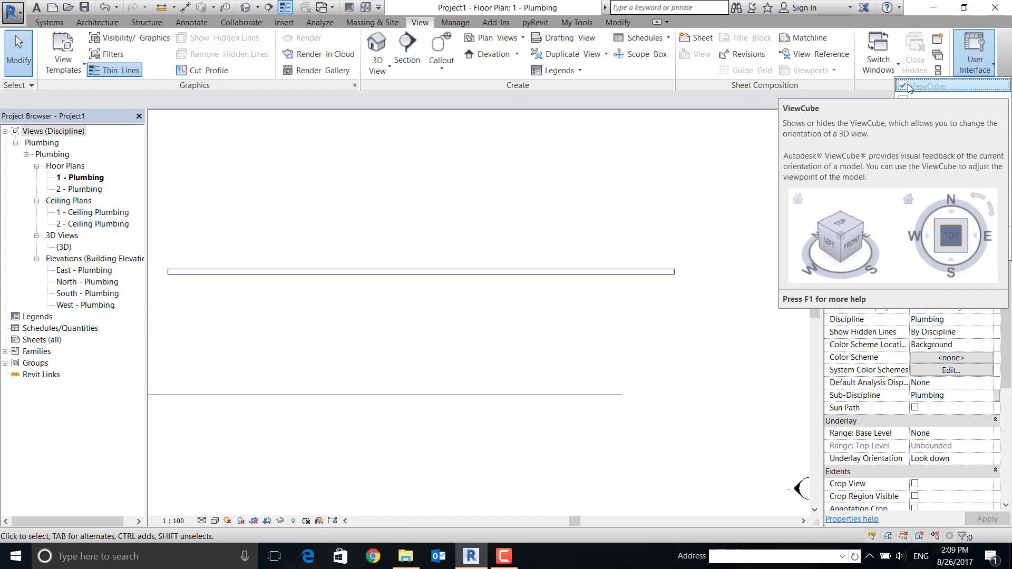
click(624, 229)
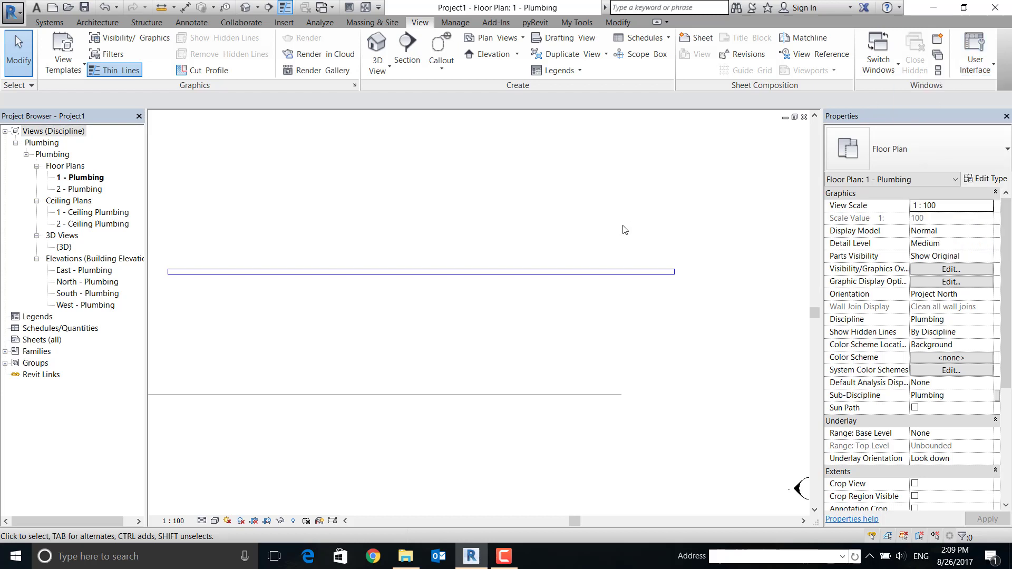
Switch to the default {3D} view and turn off its ViewCube
click(246, 8)
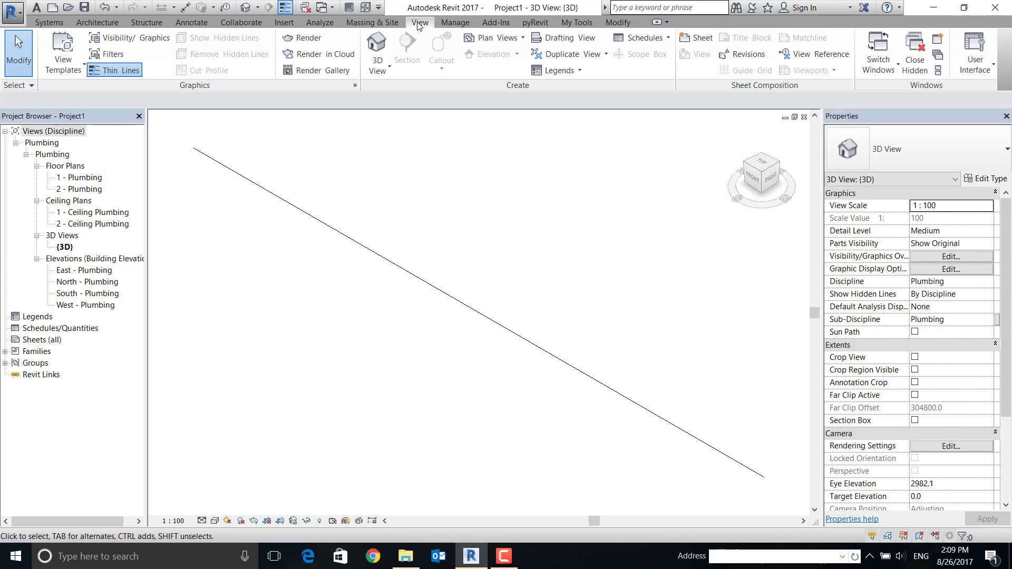
click(989, 69)
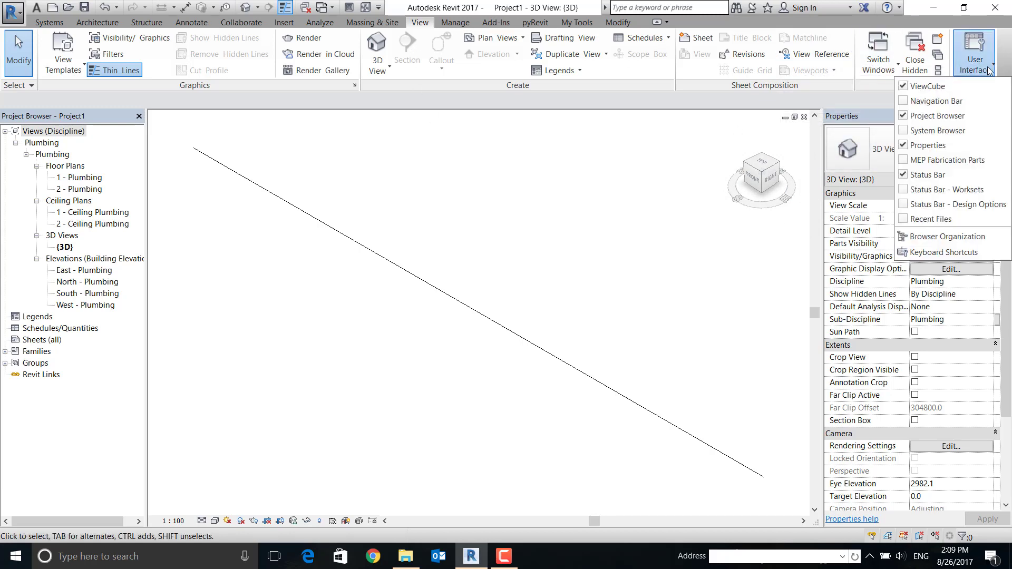
click(907, 87)
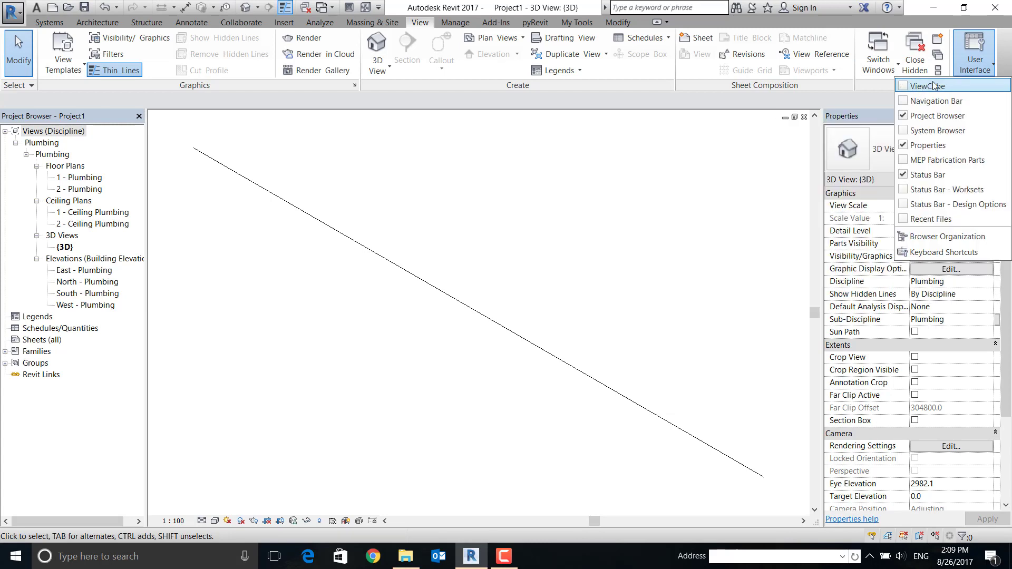